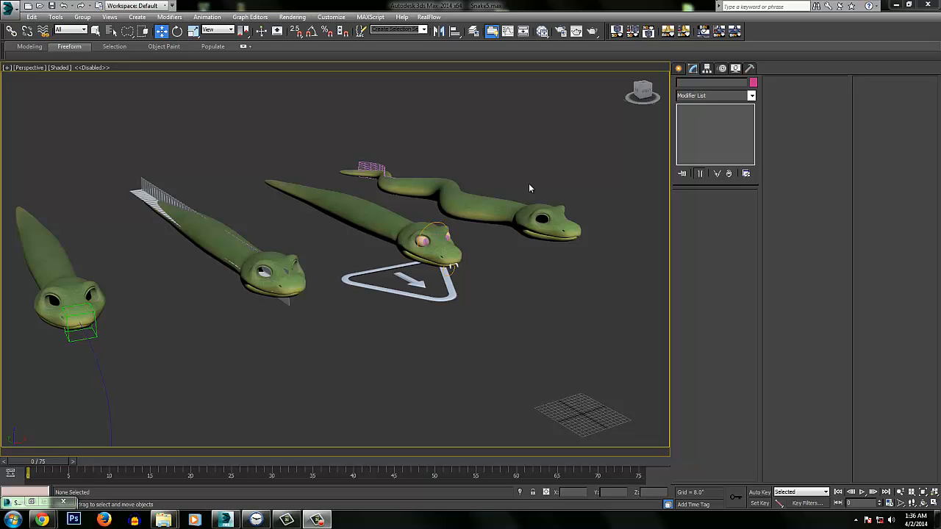
Examine the four snake models from the front, the side and above
alt+middle_drag(481, 257, 561, 249)
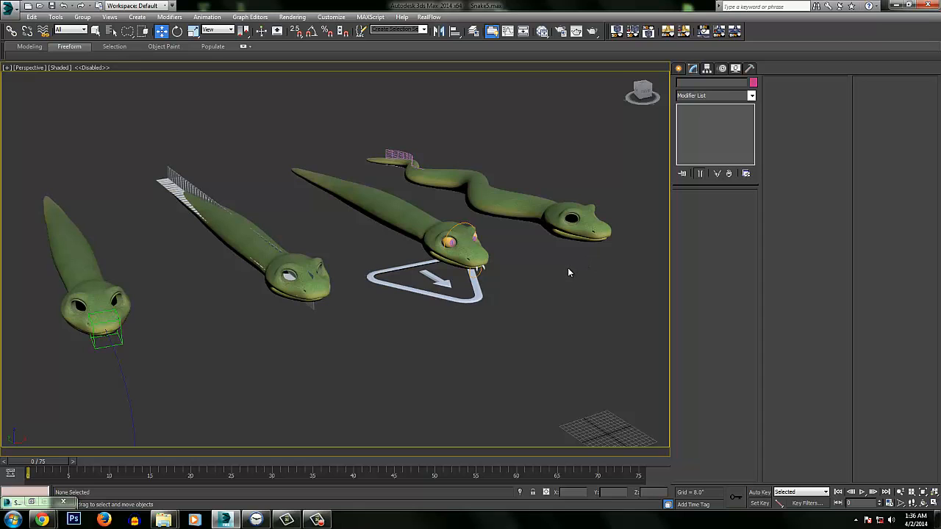
alt+middle_drag(567, 272, 538, 265)
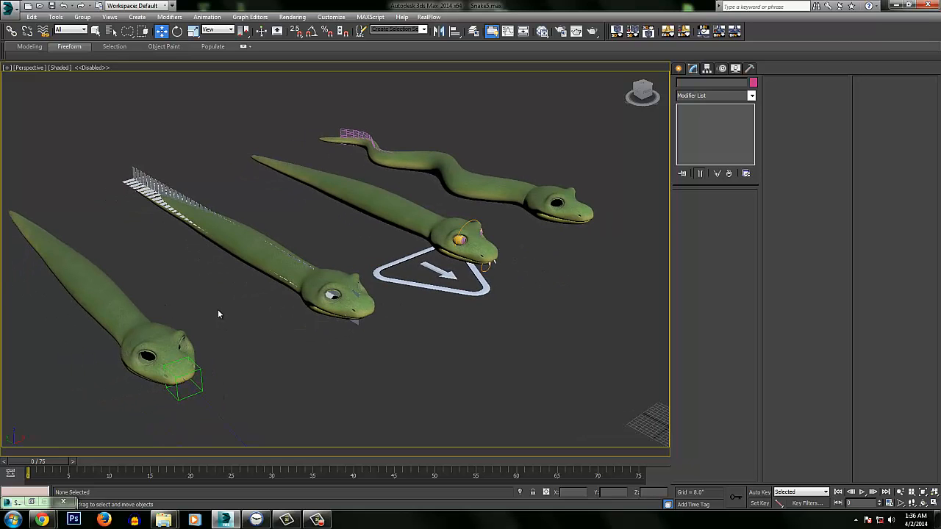
middle_drag(210, 309, 242, 280)
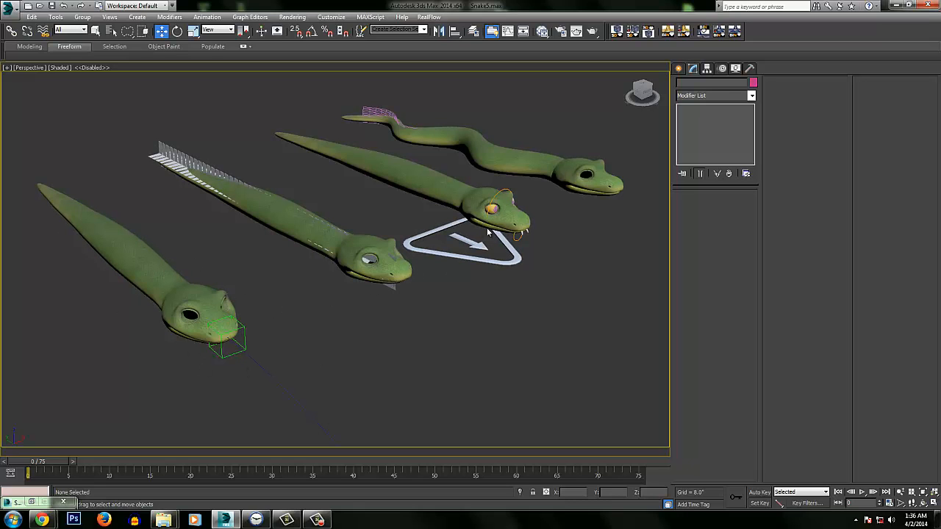
middle_drag(462, 228, 433, 257)
middle_drag(536, 193, 340, 303)
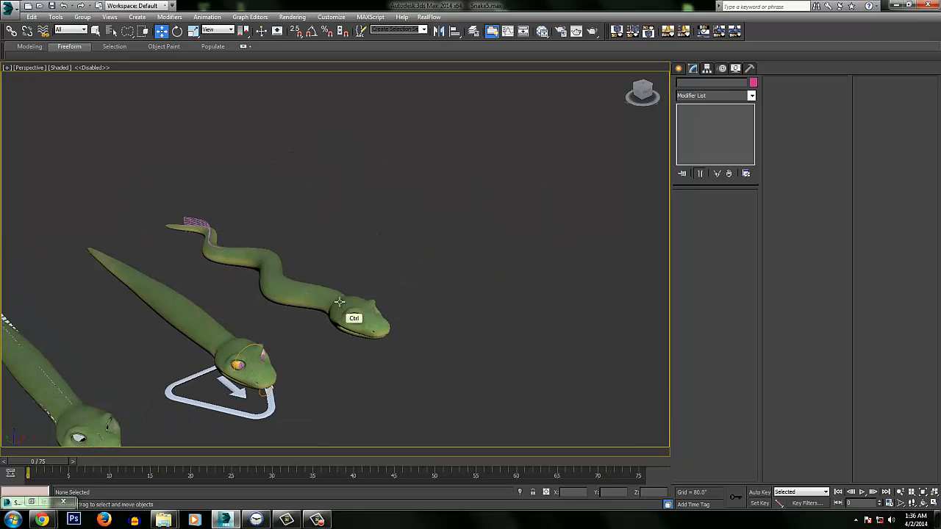
middle_drag(317, 222, 501, 172)
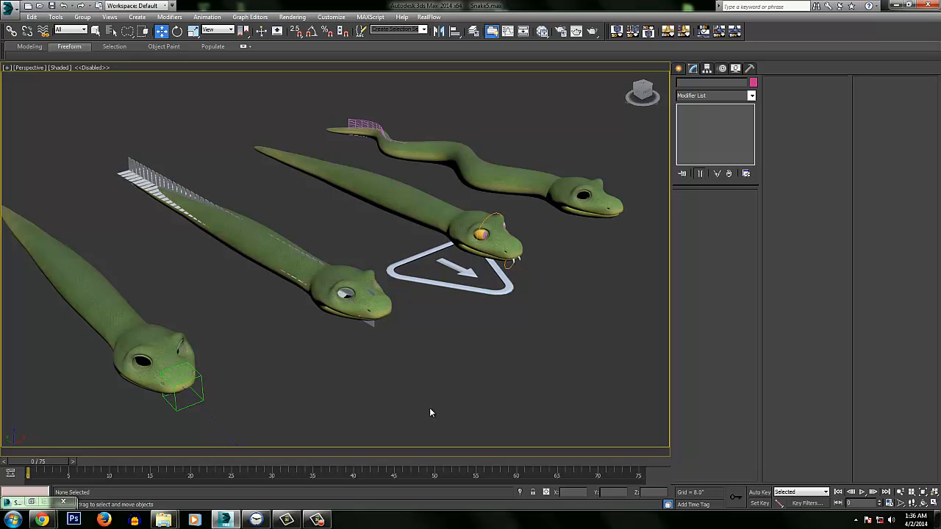
alt+middle_drag(348, 296, 316, 247)
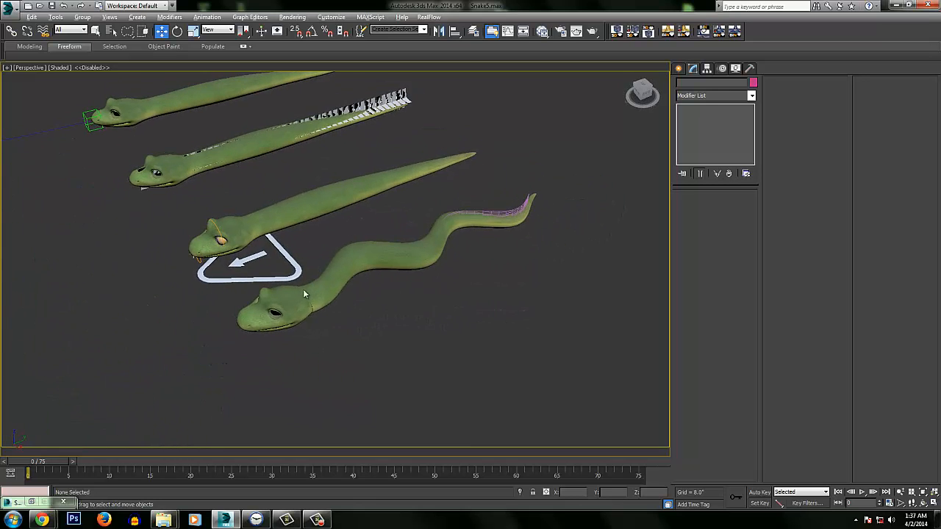
ctrl+alt+middle_drag(302, 289, 350, 121)
ctrl+alt+middle_drag(340, 288, 395, 256)
alt+middle_drag(323, 289, 319, 391)
middle_drag(319, 391, 322, 376)
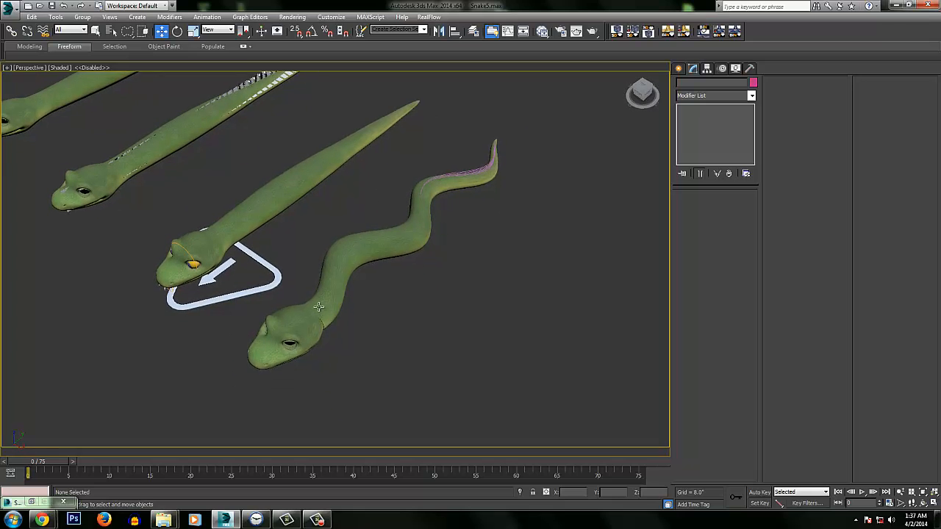
Select the wavy snake's body and scrub the animation to frame 19 to preview its slither
alt+middle_drag(426, 210, 447, 203)
click(395, 238)
mouse_move(45, 467)
mouse_down()
mouse_move(379, 413)
mouse_move(183, 459)
mouse_up()
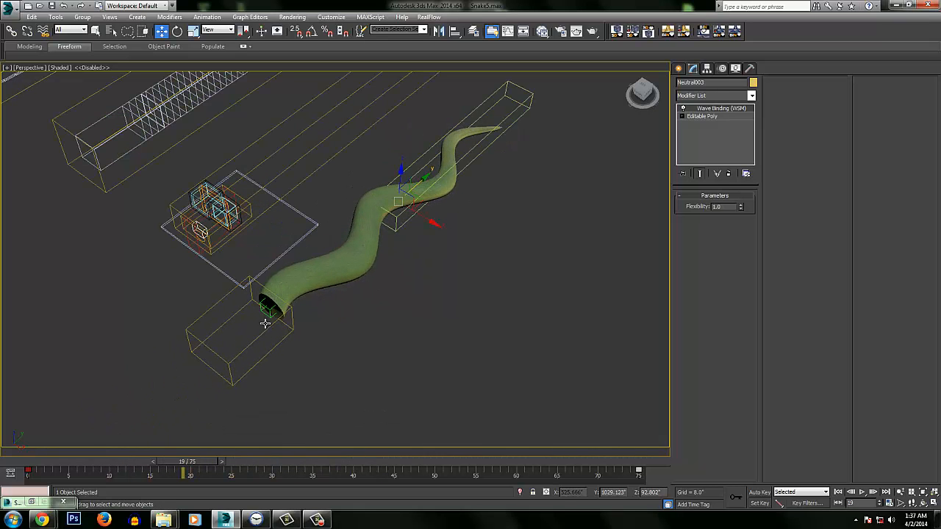
Change the viewport shading from Shaded to Clay
click(59, 67)
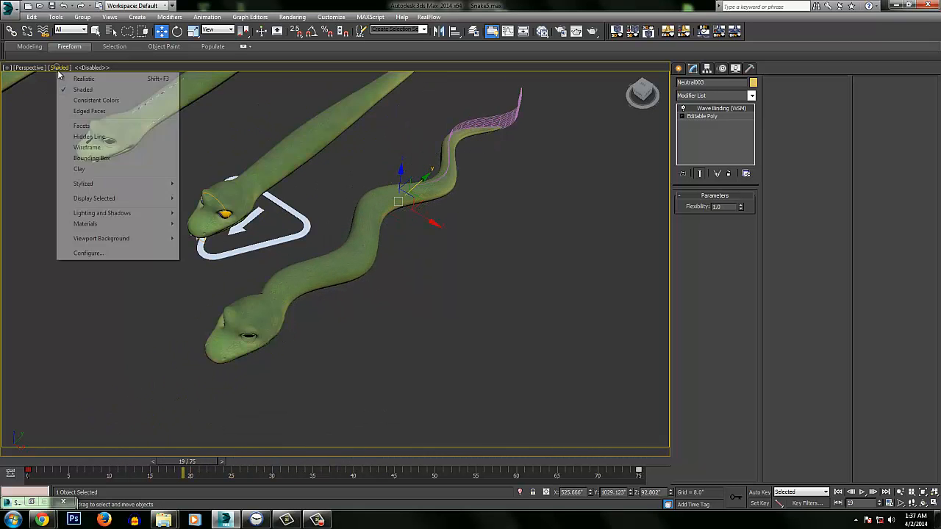
click(79, 169)
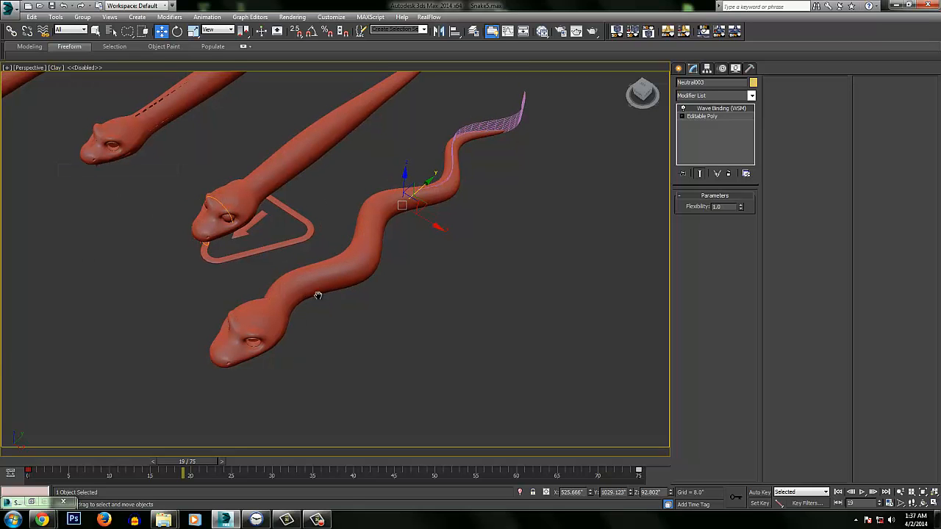
middle_drag(317, 295, 331, 286)
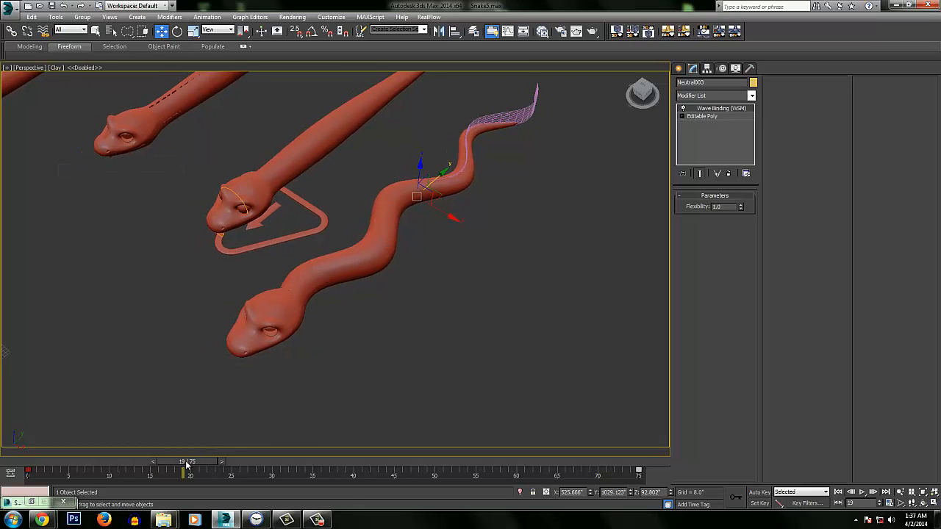
Scrub the animation to frame 9 and inspect the Wave space warp's parameters and the wavy body's modifier stack
drag(187, 464, 115, 469)
key(w)
middle_drag(366, 214, 344, 301)
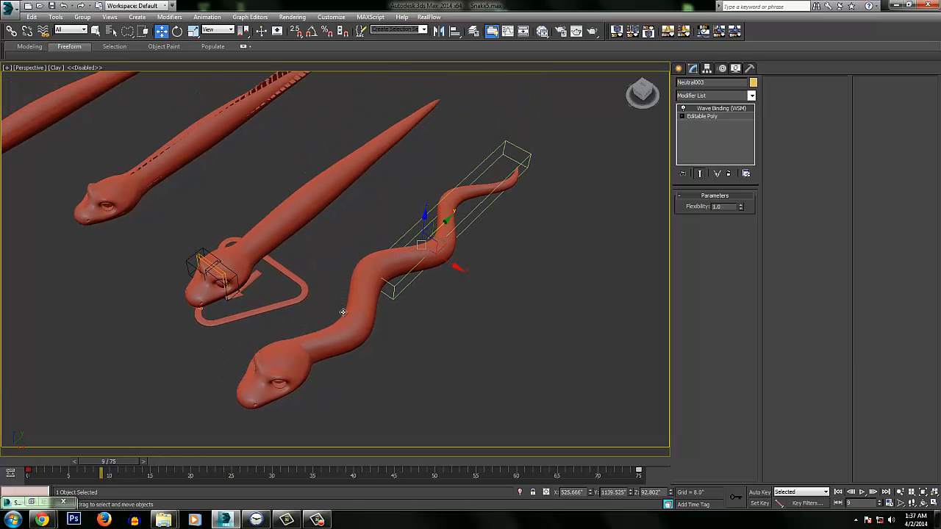
click(502, 176)
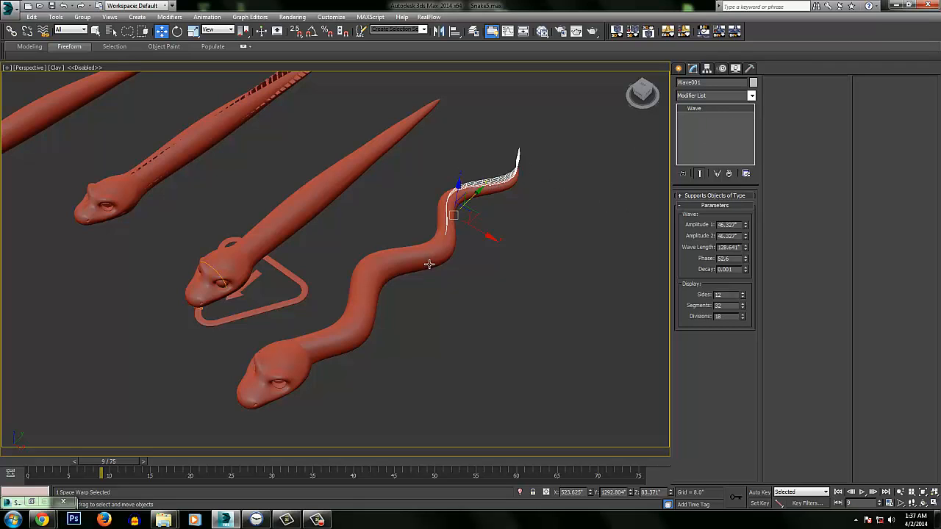
click(358, 337)
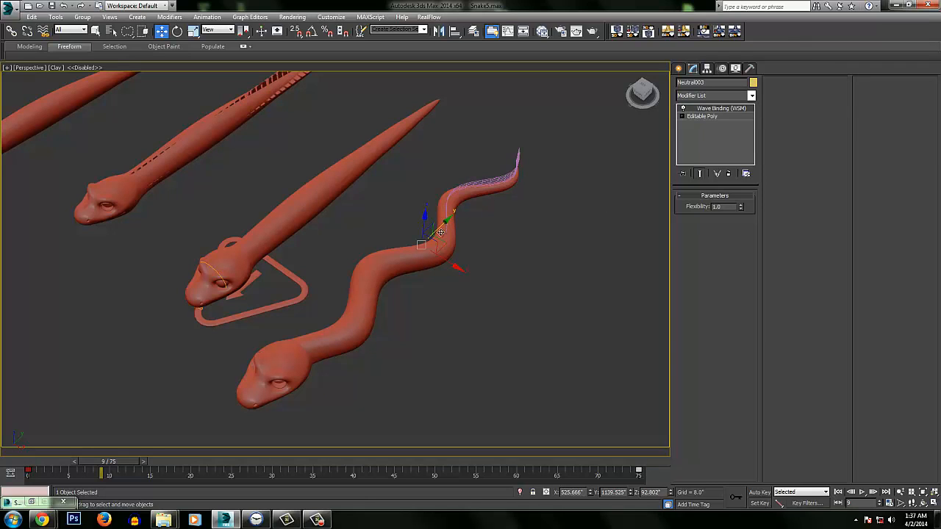
Delete the Wave Binding modifier from the wavy snake's body, and undo the deletion
right_click(712, 111)
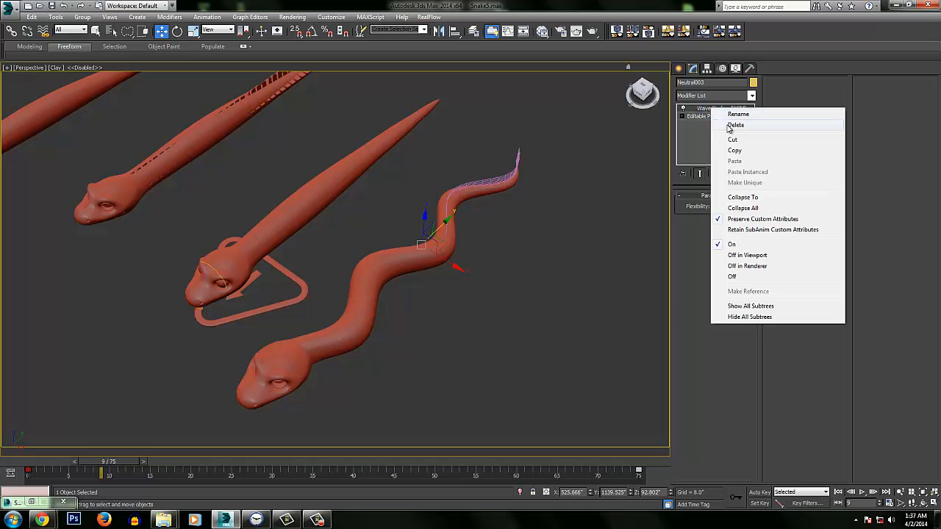
click(731, 120)
alt+middle_drag(409, 253, 372, 301)
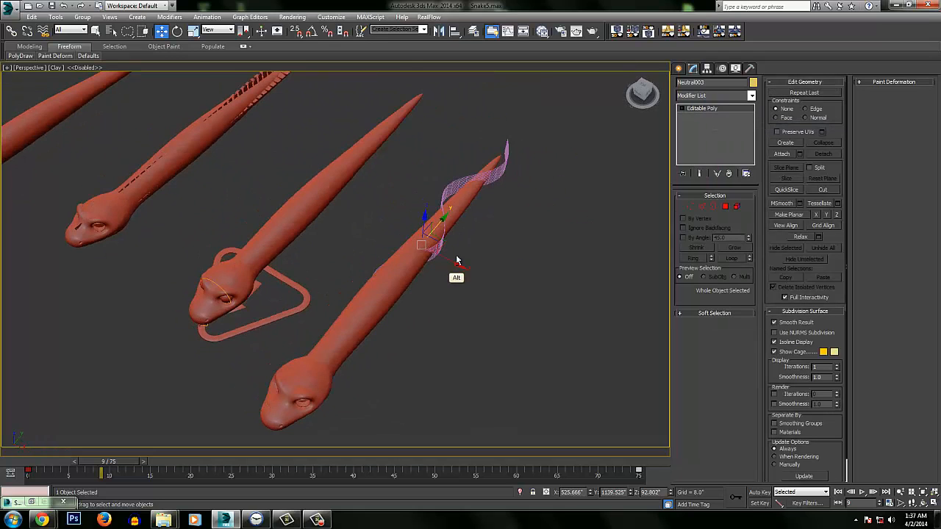
key(ctrl+z)
Select the Wave space warp along the wavy snake's tail and return the animation to frame 0
click(497, 172)
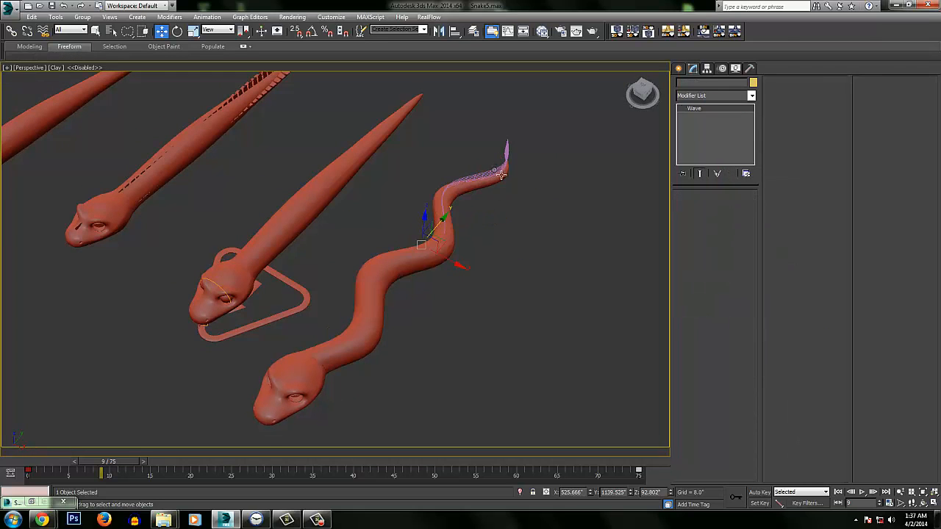
alt+middle_drag(500, 170, 472, 185)
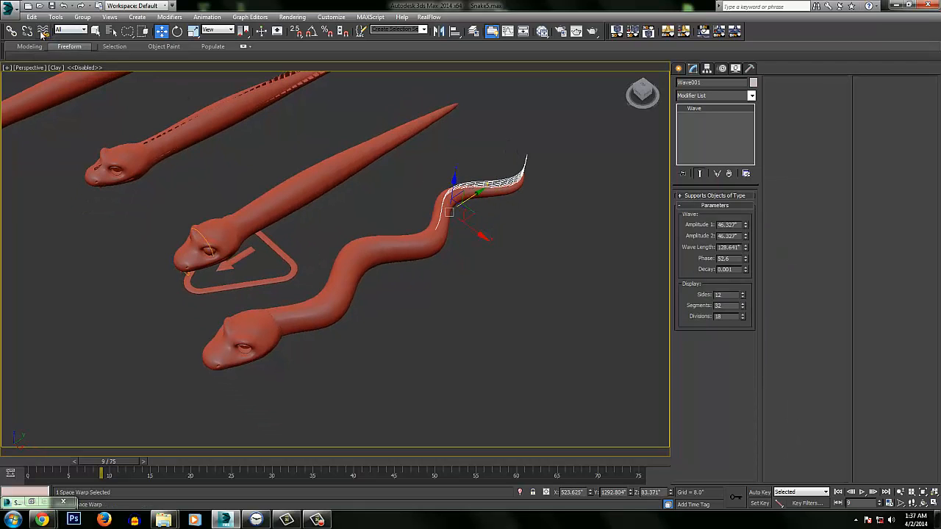
alt+middle_drag(500, 177, 122, 418)
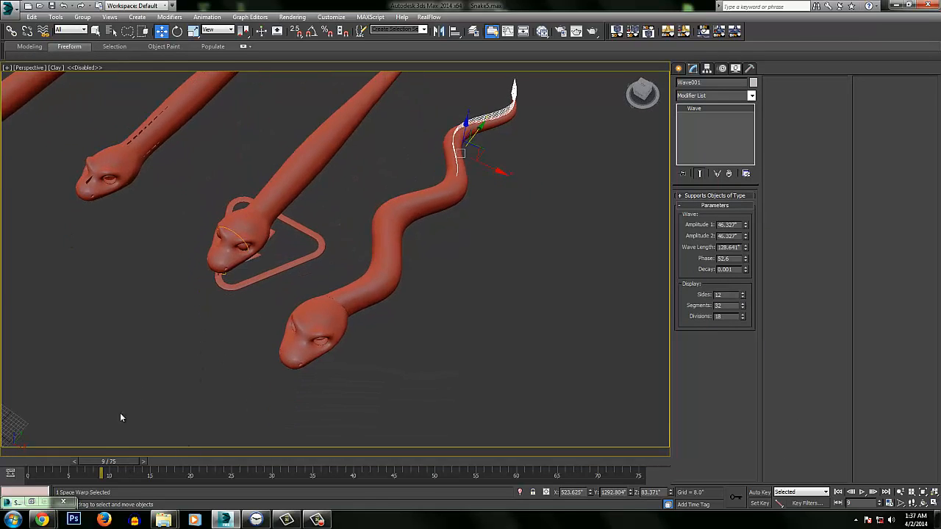
mouse_move(93, 461)
mouse_down()
mouse_move(360, 448)
mouse_move(97, 481)
mouse_move(22, 482)
mouse_move(6, 471)
mouse_up()
Advance the animation to frame 6 and examine the snake with the box helper and the curved path ahead of it
middle_drag(324, 298, 370, 331)
mouse_move(369, 271)
middle_down()
mouse_move(370, 297)
mouse_move(439, 286)
mouse_move(422, 257)
mouse_move(500, 250)
mouse_move(431, 242)
mouse_move(557, 300)
mouse_move(443, 294)
mouse_move(452, 269)
mouse_move(412, 287)
mouse_move(391, 267)
mouse_move(396, 247)
mouse_move(290, 269)
mouse_move(345, 231)
mouse_move(426, 231)
middle_up()
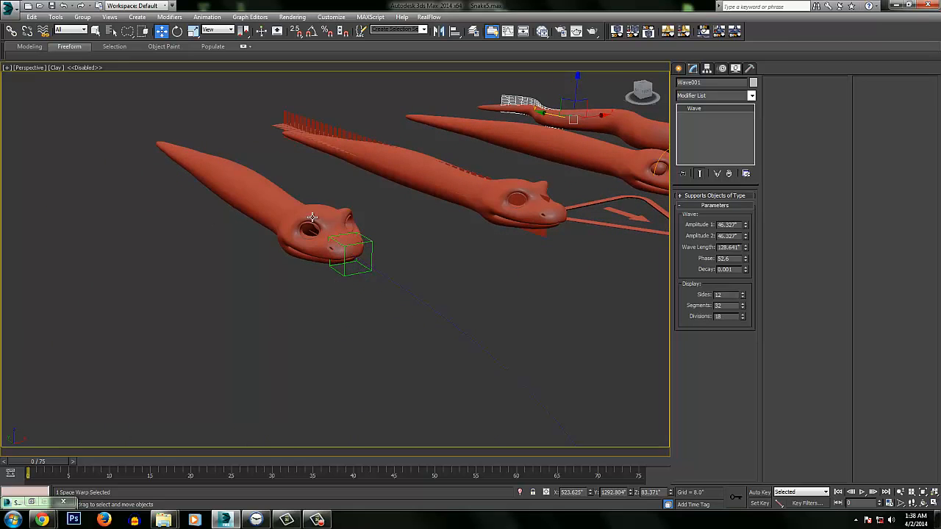
alt+middle_drag(342, 233, 389, 270)
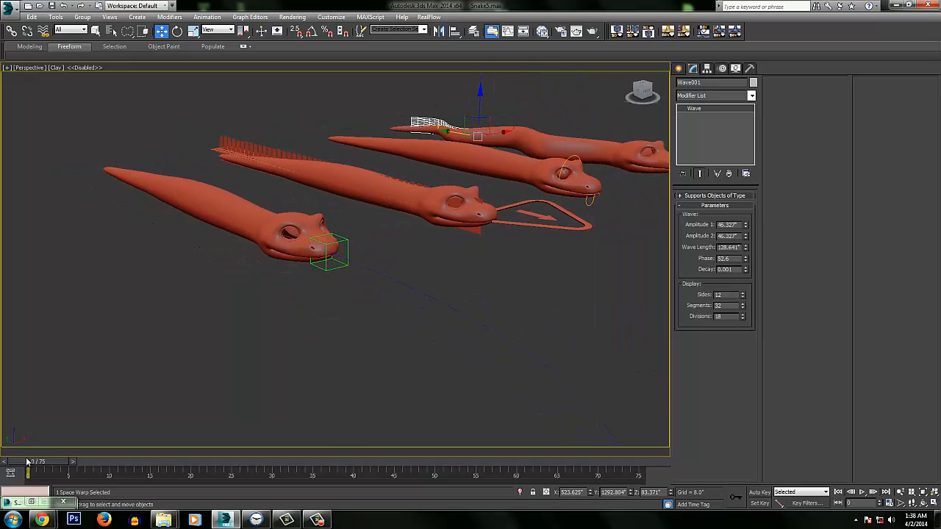
drag(28, 467, 76, 466)
ctrl+alt+middle_drag(449, 316, 354, 452)
middle_drag(257, 311, 433, 408)
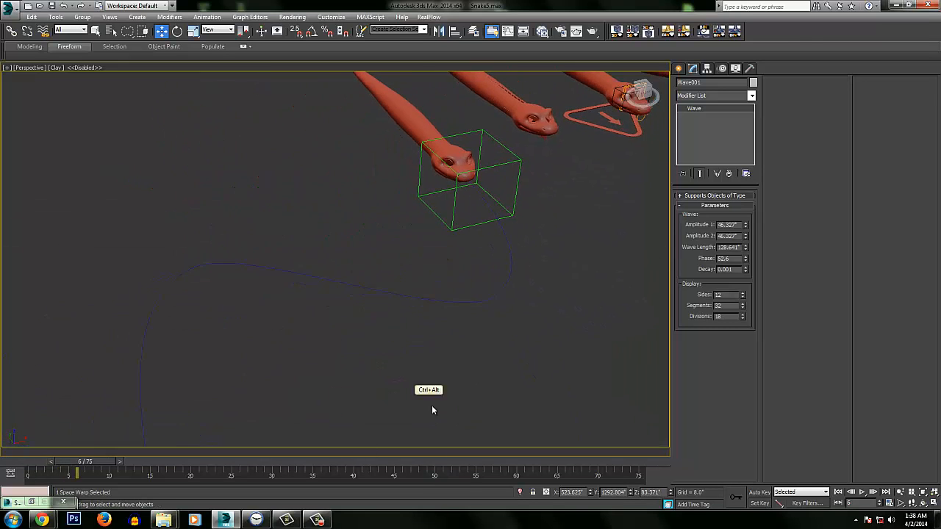
middle_drag(404, 290, 388, 311)
middle_drag(379, 163, 370, 262)
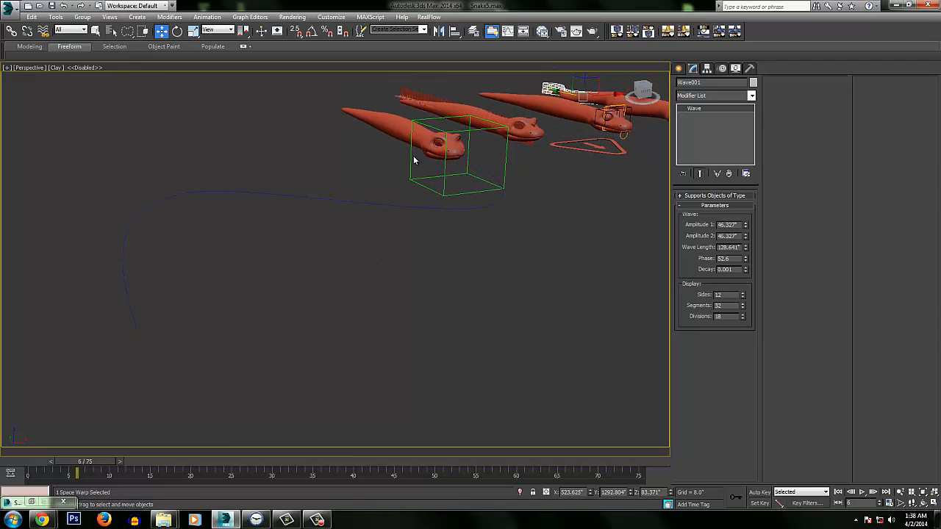
Select the box point helper at the path snake's nose and play the animation, stopping at frame 66
click(466, 150)
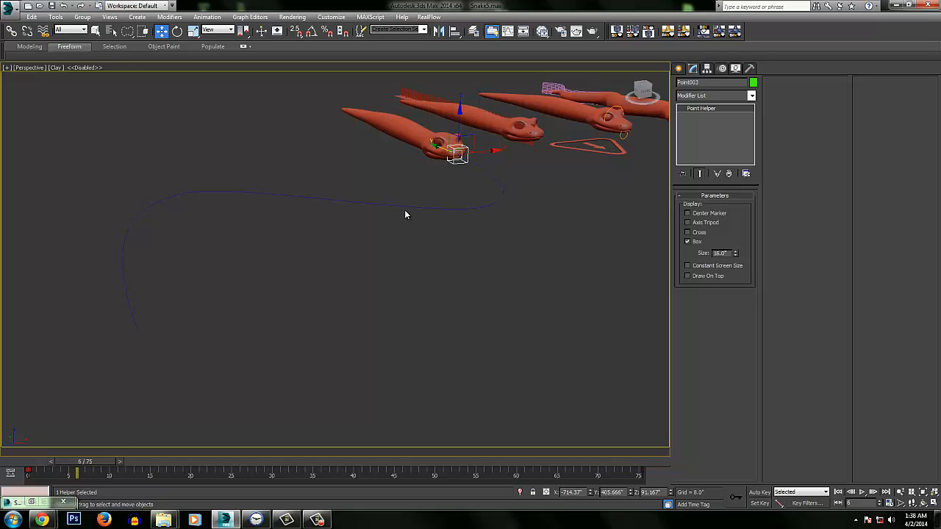
click(862, 492)
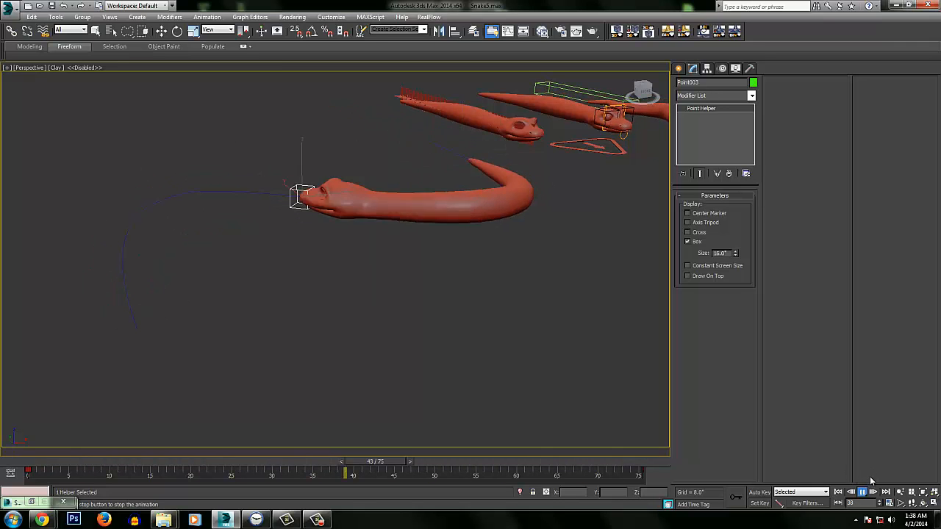
click(861, 492)
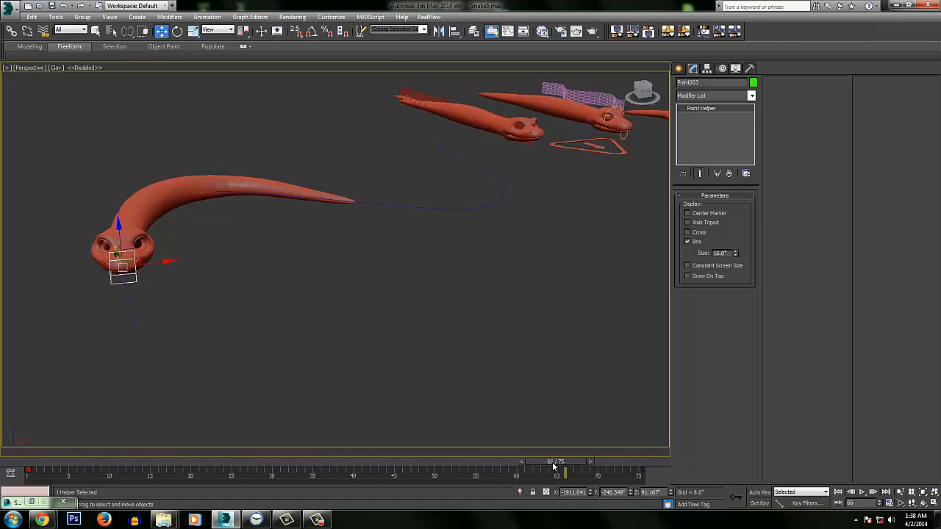
Scrub the animation back to frame 30 and on to frame 0 to review how the snake follows the path
drag(556, 474, 272, 405)
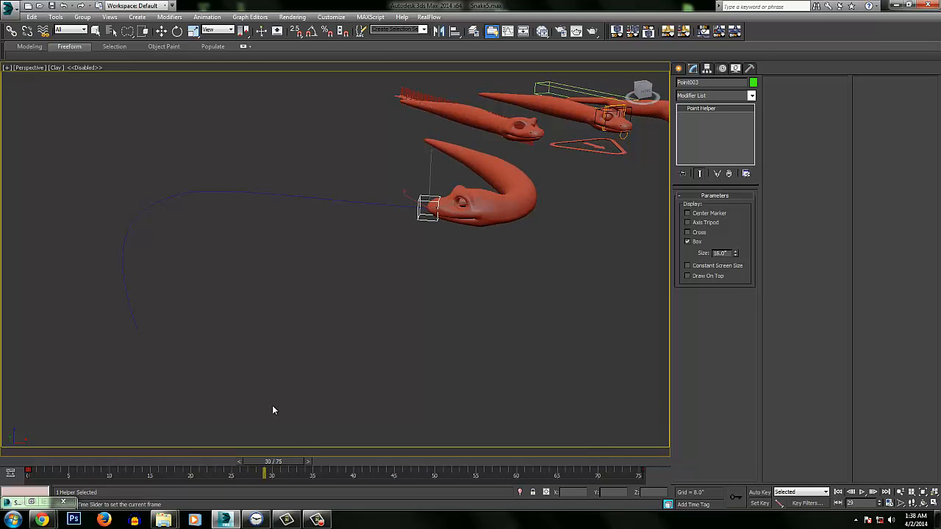
key(w)
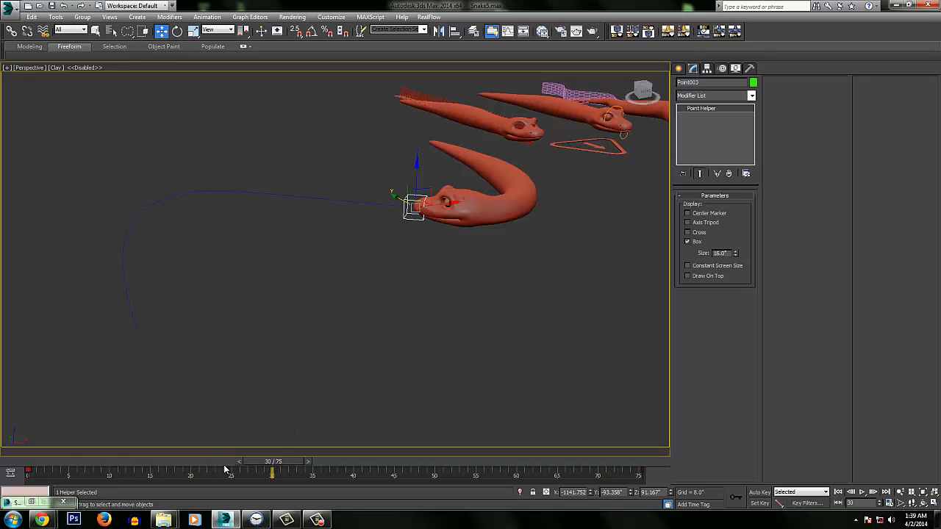
drag(225, 469, 20, 456)
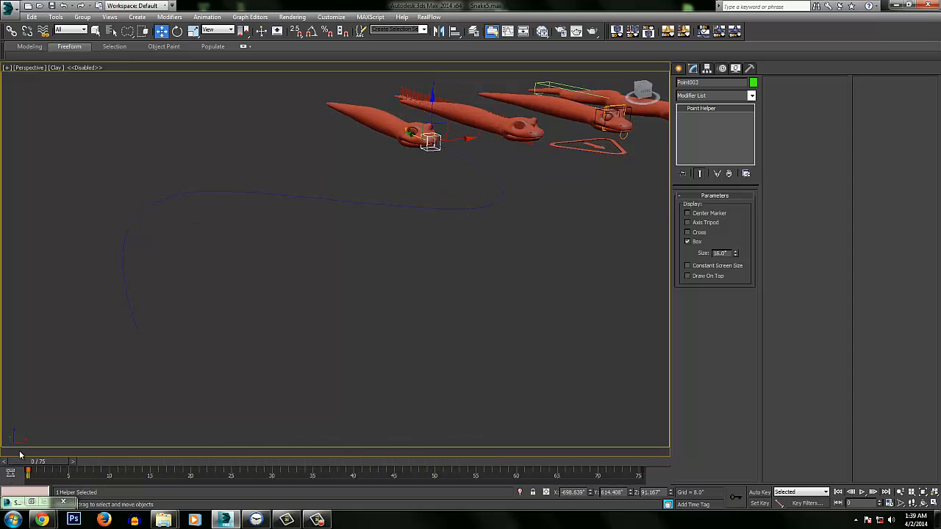
Scrub the animation to frame 12 and examine the path snake's head and nose helper up close from the side
middle_drag(433, 188, 315, 288)
middle_drag(314, 288, 338, 256)
ctrl+alt+middle_drag(399, 163, 399, 153)
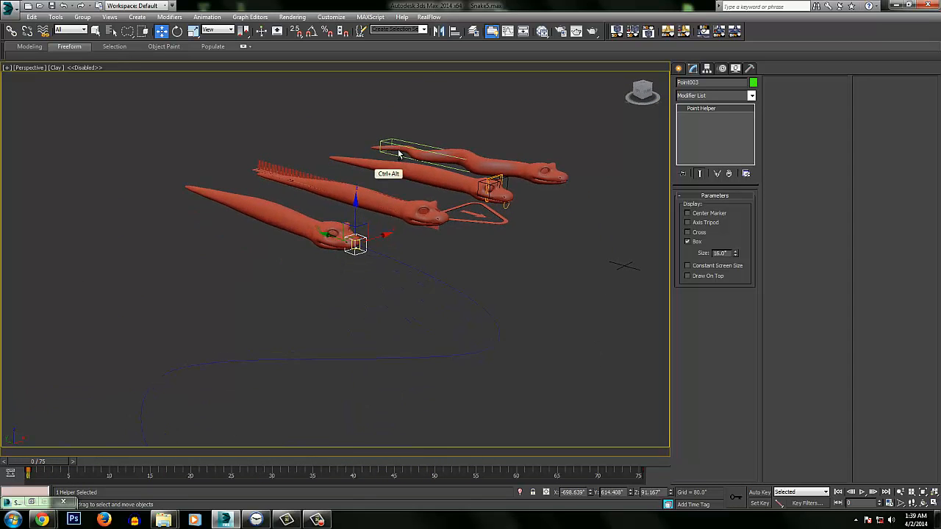
middle_drag(360, 246, 466, 183)
drag(59, 462, 140, 459)
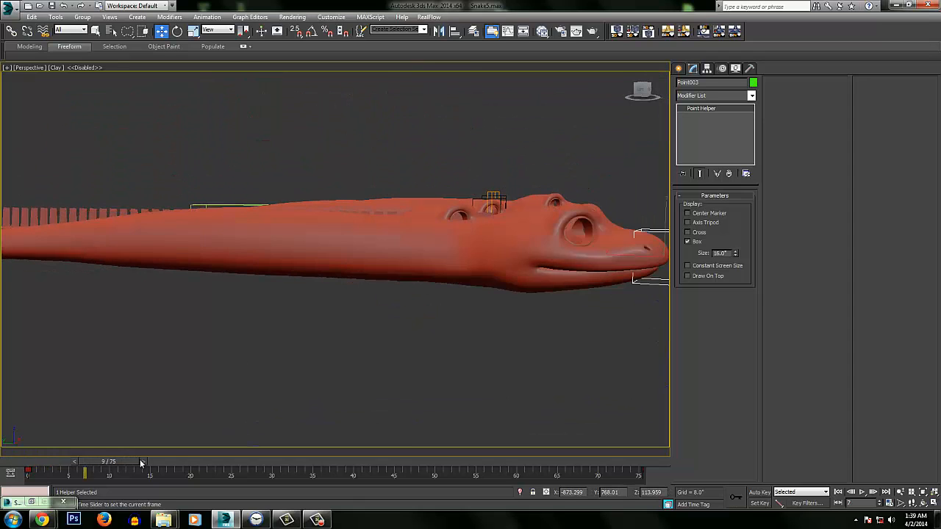
alt+middle_drag(418, 308, 340, 294)
alt+middle_drag(402, 290, 399, 277)
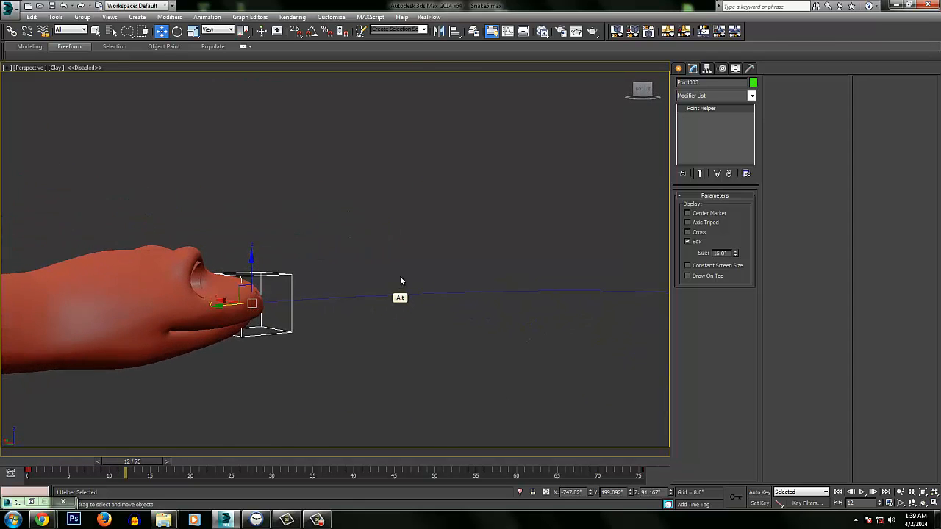
middle_drag(253, 377, 177, 366)
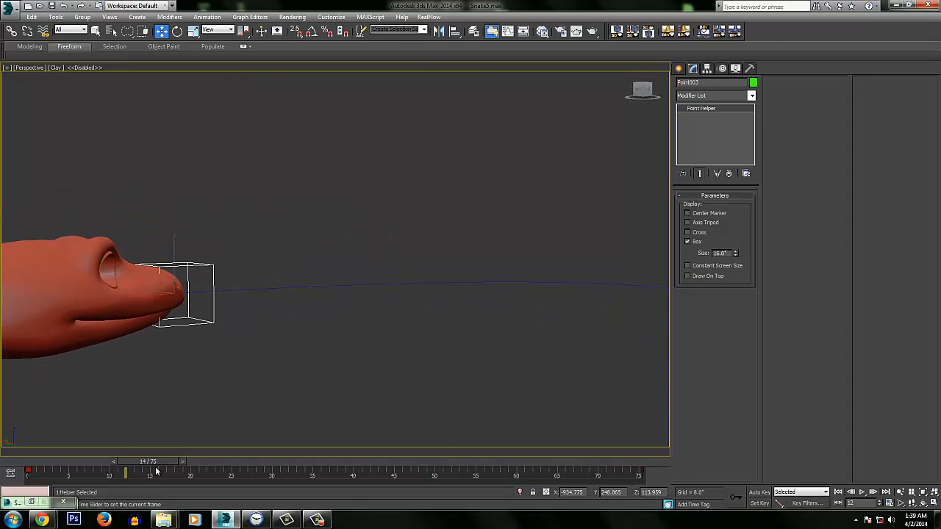
Scrub the animation to frame 75 and inspect the selected point helper at the snake's nose up close
drag(156, 471, 623, 436)
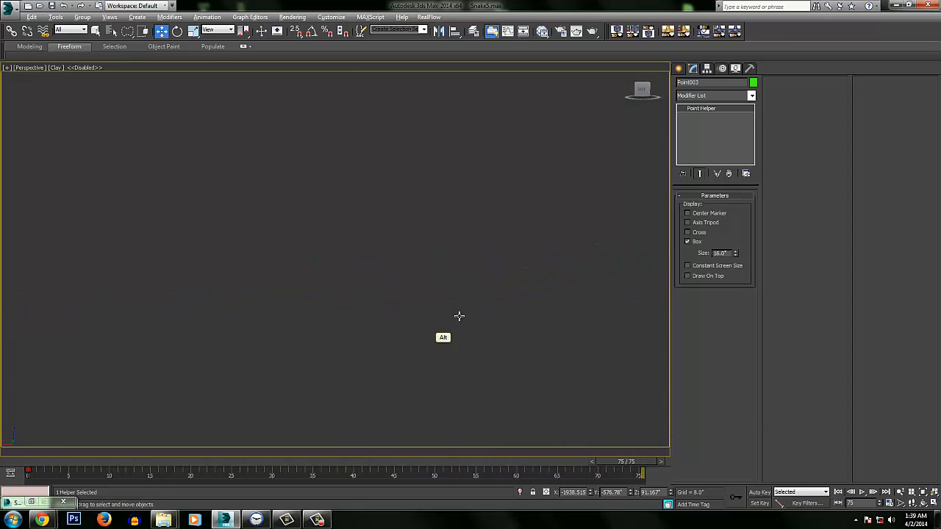
key(z)
alt+middle_drag(471, 286, 379, 364)
ctrl+alt+middle_drag(380, 364, 414, 256)
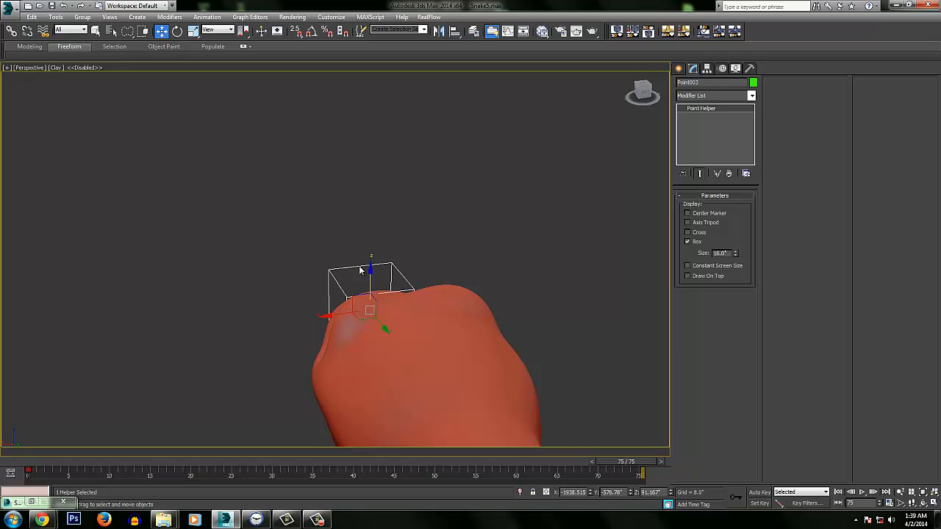
Select a bone near the head of the snake rigged with finned bones
alt+middle_drag(394, 204, 449, 233)
ctrl+alt+middle_drag(450, 234, 414, 478)
middle_drag(544, 129, 343, 303)
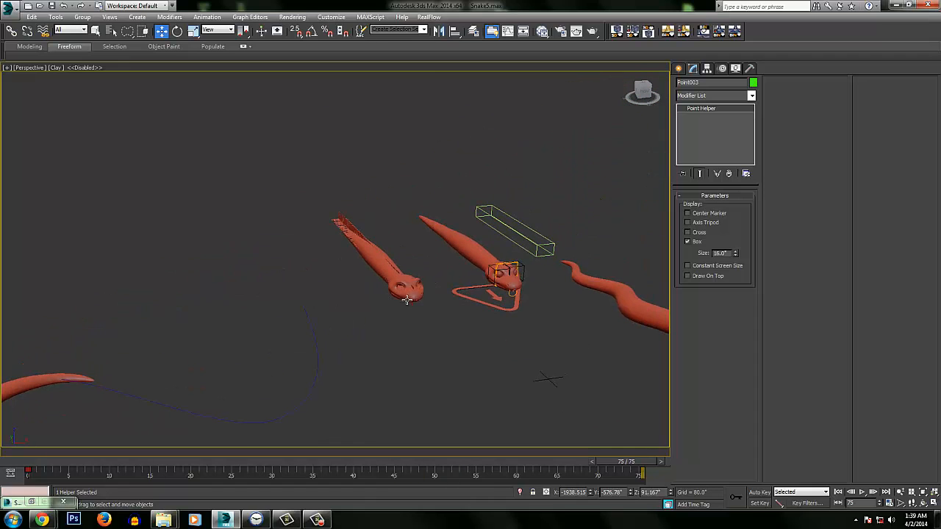
middle_drag(407, 300, 400, 317)
ctrl+alt+middle_drag(428, 176, 474, 208)
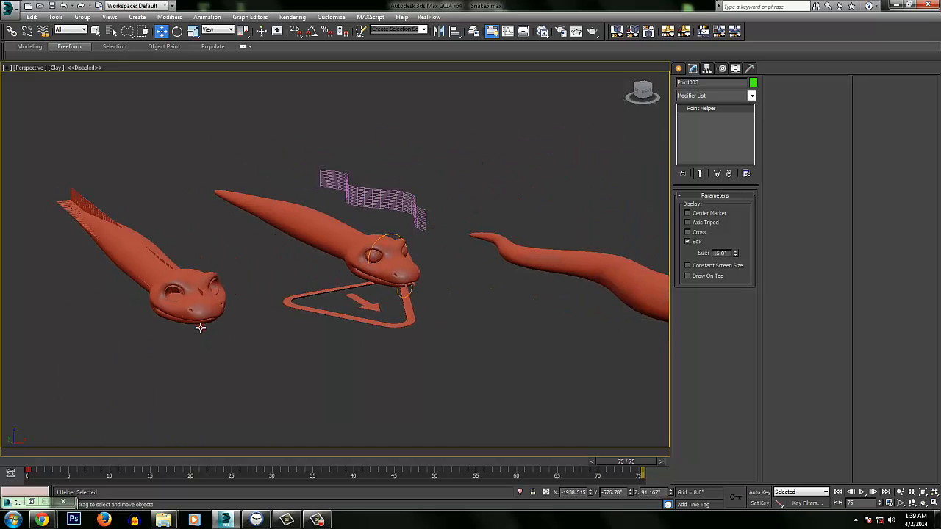
click(200, 327)
Examine the bone fins protruding along the snake's body and around its head
alt+middle_drag(270, 285, 352, 253)
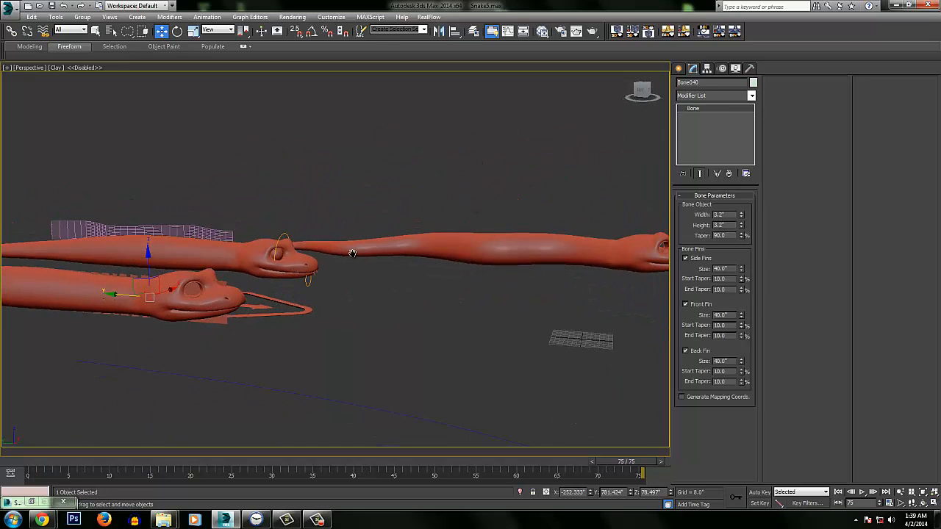
key(z)
middle_drag(246, 296, 360, 252)
alt+middle_drag(360, 251, 331, 316)
ctrl+alt+middle_drag(330, 316, 356, 288)
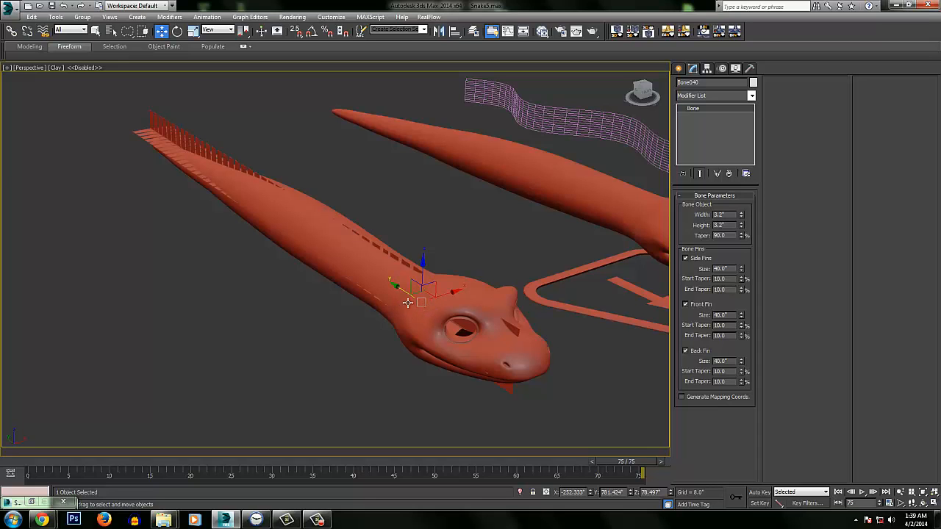
alt+middle_drag(408, 302, 428, 267)
middle_drag(427, 267, 438, 270)
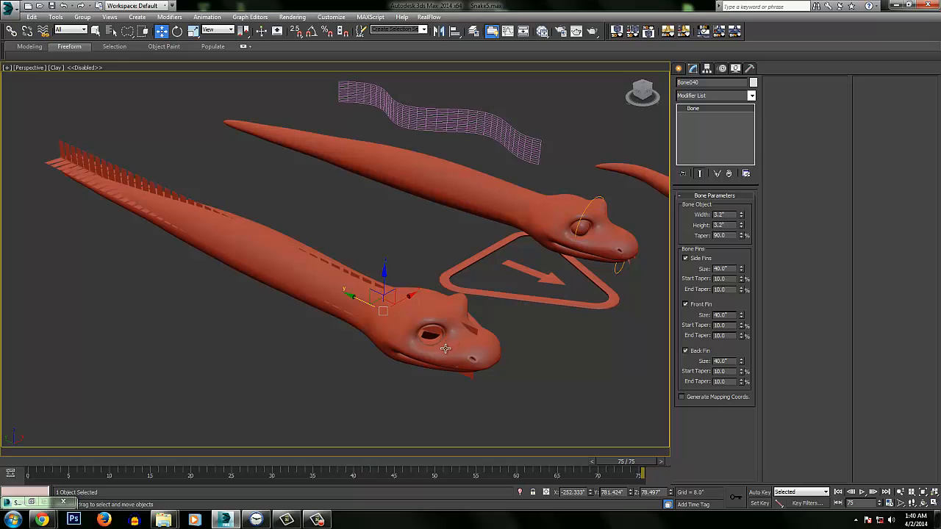
Lasso-select 15 bones along the front of the body and rotate them about -11.67° on X to curl it backward
alt+middle_drag(393, 316, 438, 300)
alt+middle_drag(480, 322, 493, 287)
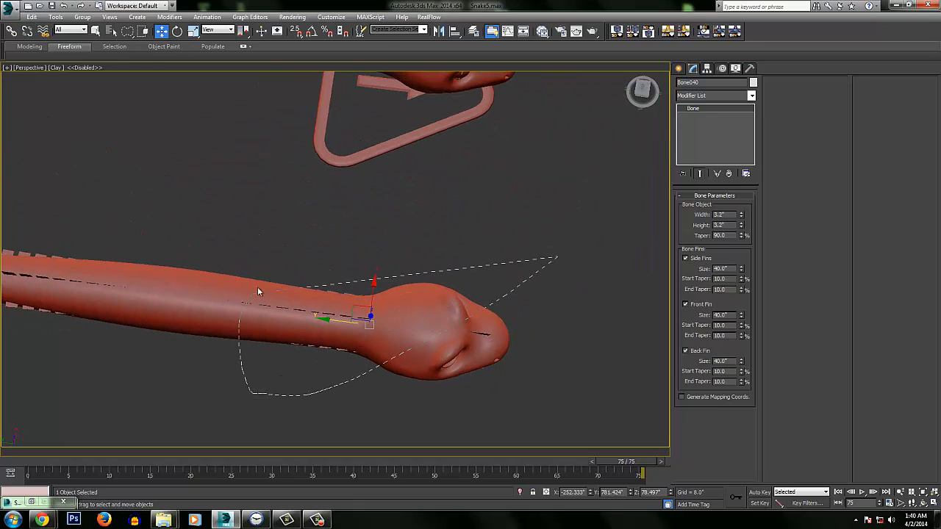
drag(257, 292, 461, 242)
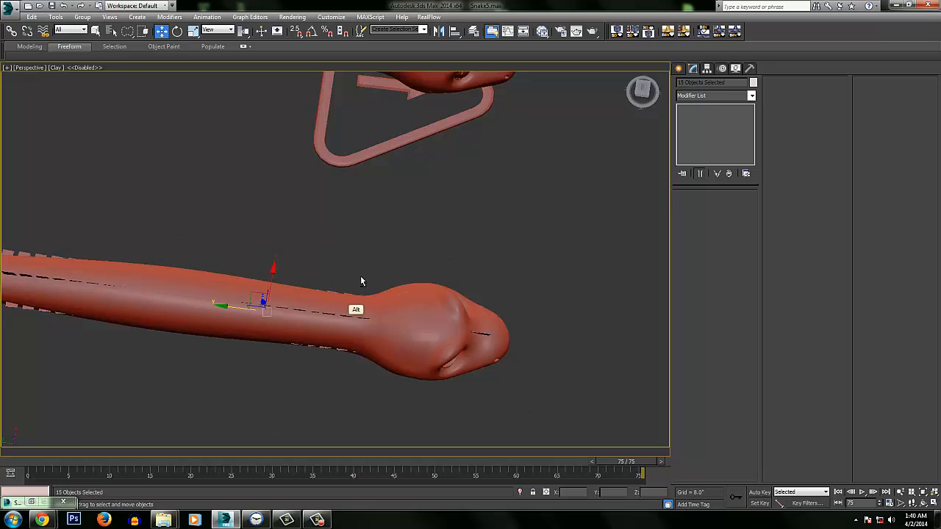
alt+middle_drag(361, 281, 416, 220)
key(e)
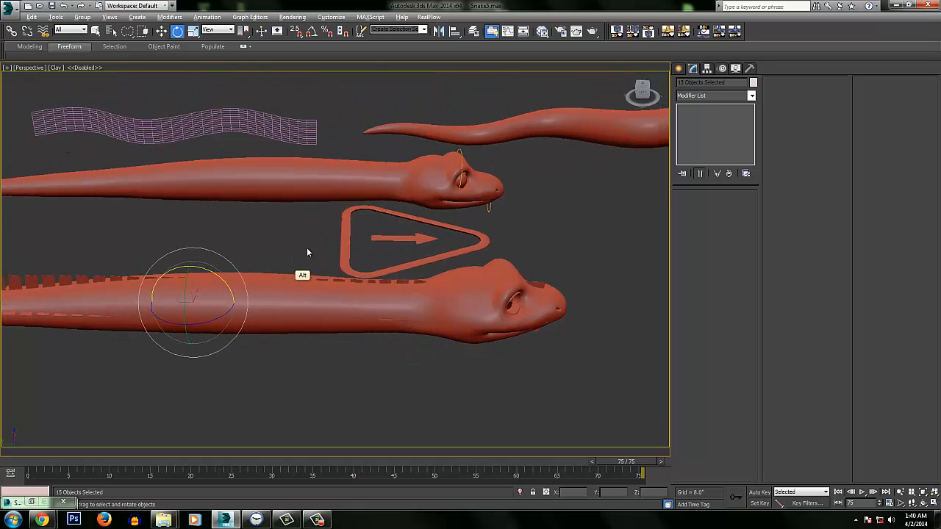
alt+middle_drag(307, 251, 278, 293)
drag(275, 296, 282, 279)
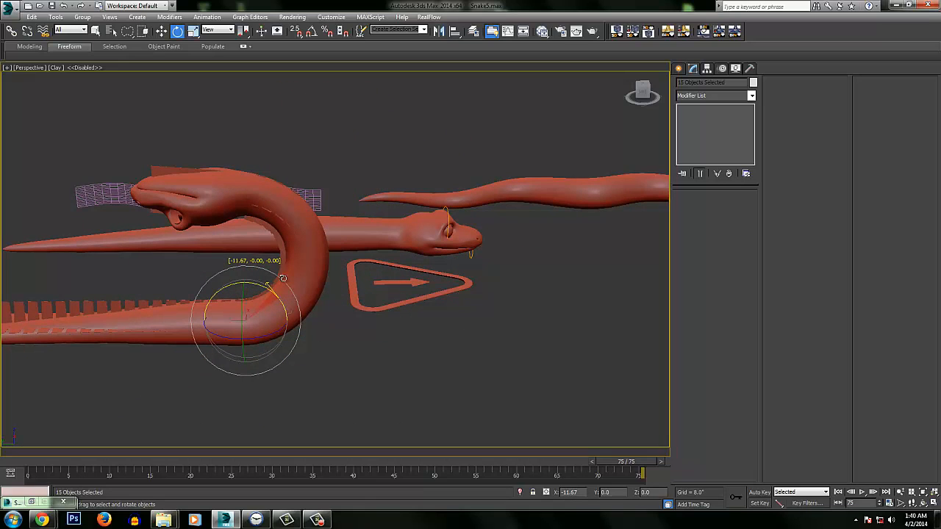
Reduce the selection to the ten front bones and rotate them forward until the head is level over an S-shaped neck
alt+middle_drag(322, 193, 385, 236)
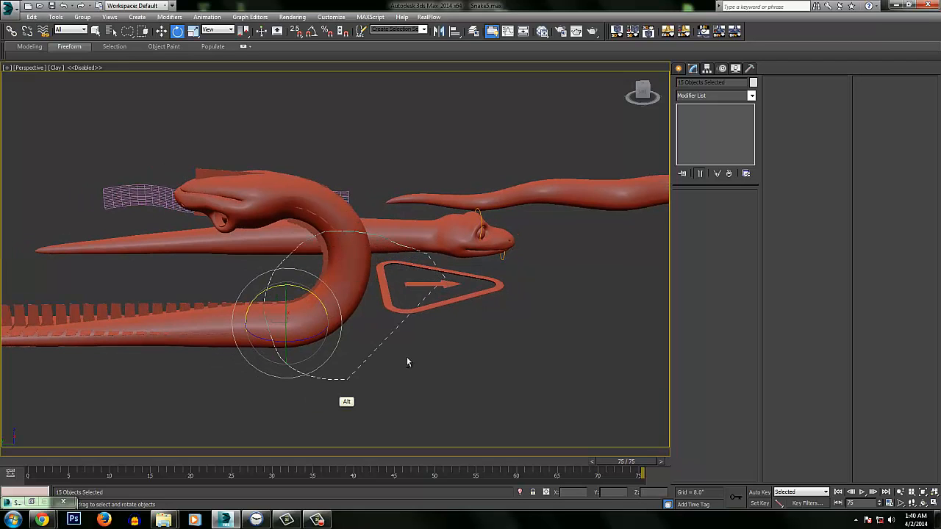
alt+middle_drag(371, 251, 353, 212)
drag(352, 215, 391, 233)
alt+middle_drag(403, 228, 414, 294)
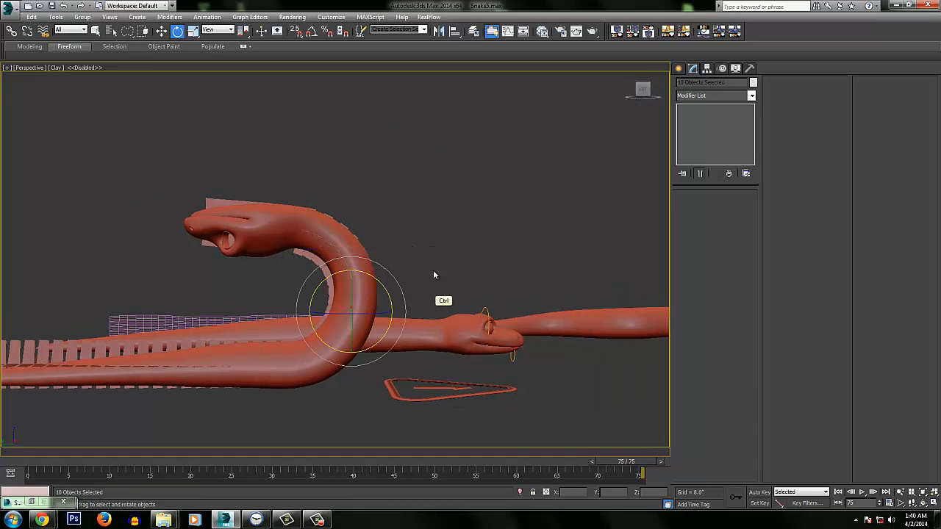
drag(396, 304, 436, 255)
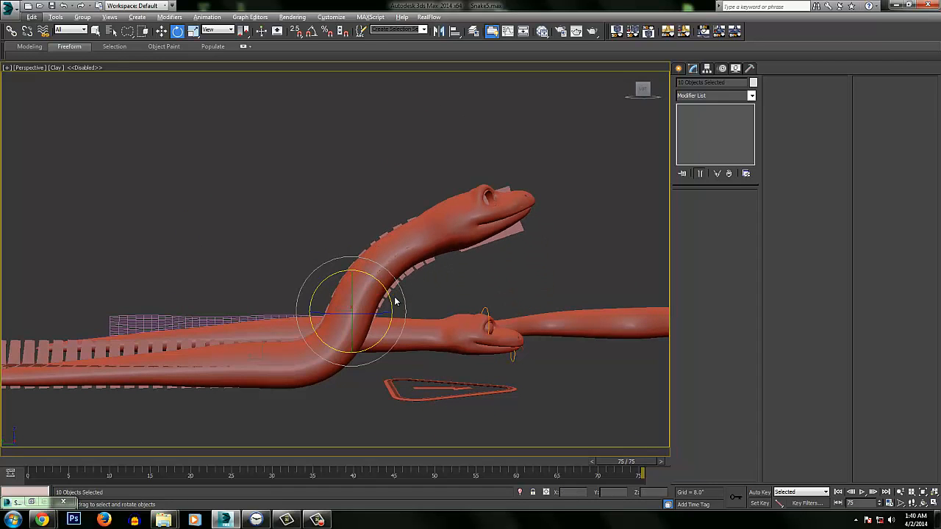
mouse_move(391, 296)
mouse_down()
mouse_move(395, 314)
mouse_move(392, 306)
mouse_up()
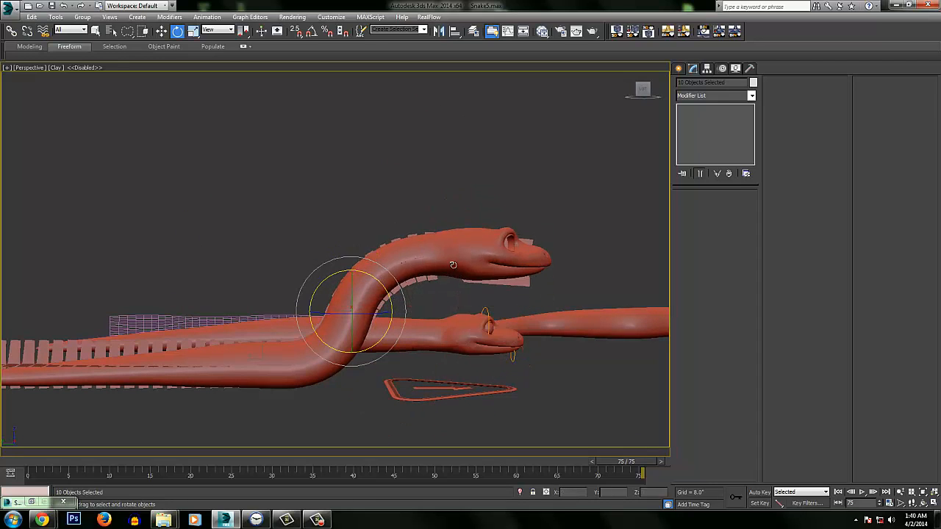
Narrow the selection to three bones at the head end and rotate them about -22° on Z to turn the head sideways
alt+middle_drag(449, 263, 465, 232)
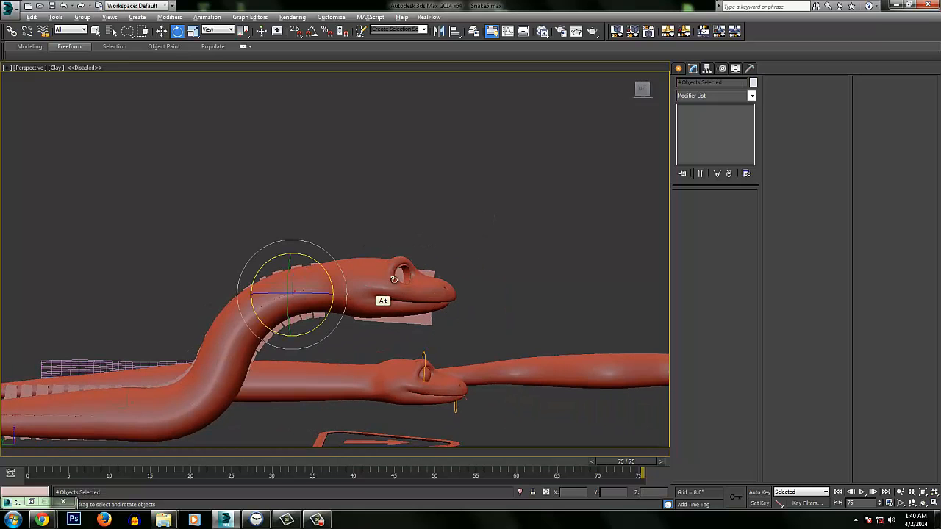
alt+click(394, 272)
alt+middle_drag(395, 271, 333, 291)
drag(274, 282, 328, 273)
ctrl+alt+middle_drag(328, 273, 332, 205)
mouse_move(293, 223)
mouse_down()
mouse_move(281, 216)
mouse_move(314, 223)
mouse_move(276, 220)
mouse_move(294, 225)
mouse_move(306, 211)
mouse_move(277, 226)
mouse_move(273, 218)
mouse_move(288, 230)
mouse_move(278, 230)
mouse_up()
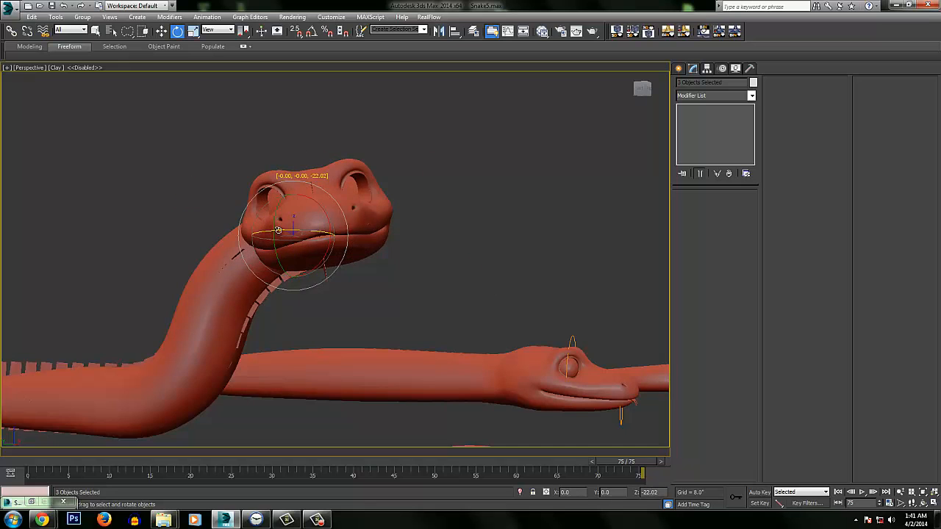
Select the CAT snake's triangular base control, followed by the circular gizmo around its head
alt+middle_drag(333, 218, 303, 391)
ctrl+alt+middle_drag(282, 267, 282, 353)
middle_drag(259, 290, 588, 225)
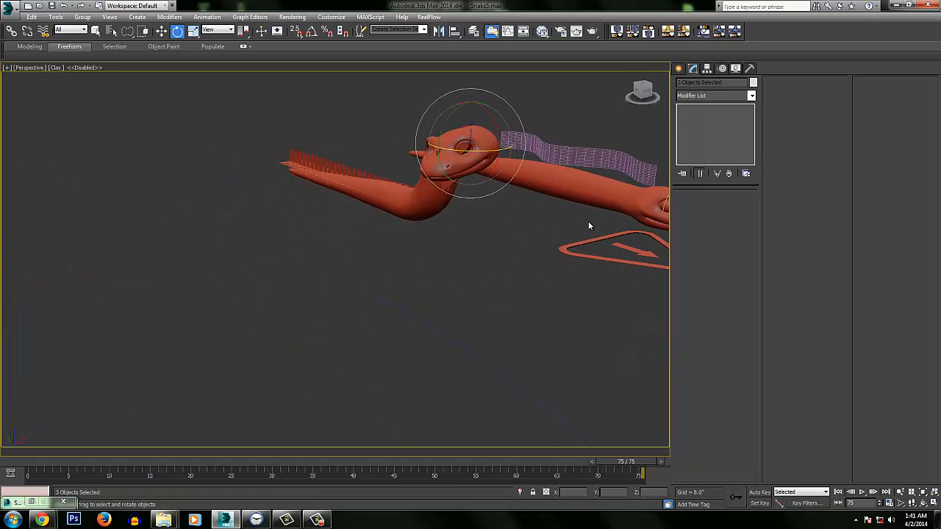
middle_drag(434, 187, 322, 252)
alt+middle_drag(424, 219, 422, 351)
middle_drag(451, 223, 290, 245)
ctrl+alt+middle_drag(401, 241, 353, 224)
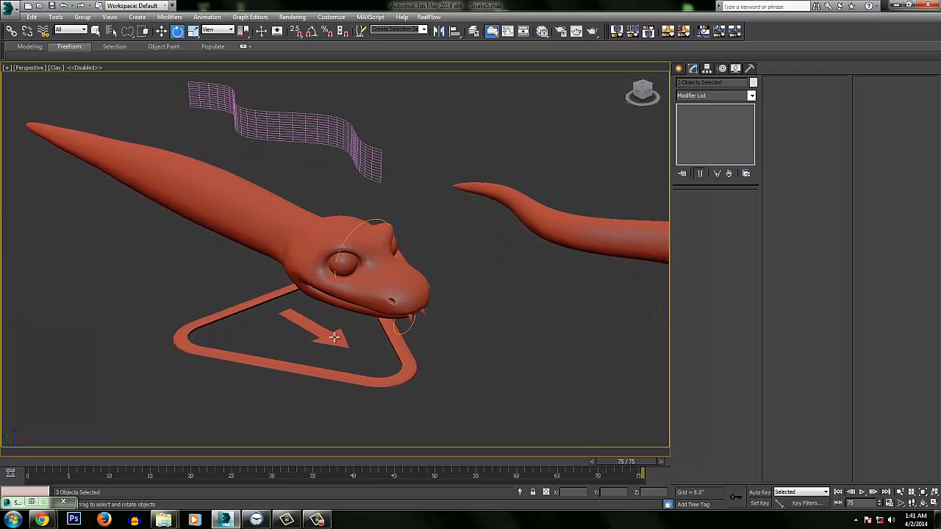
alt+middle_drag(384, 266, 393, 249)
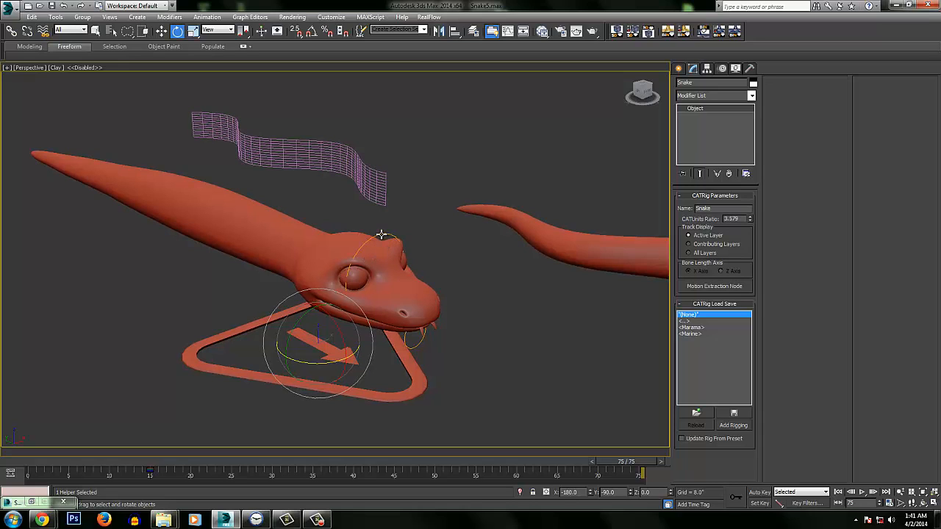
click(379, 234)
alt+middle_drag(379, 234, 409, 239)
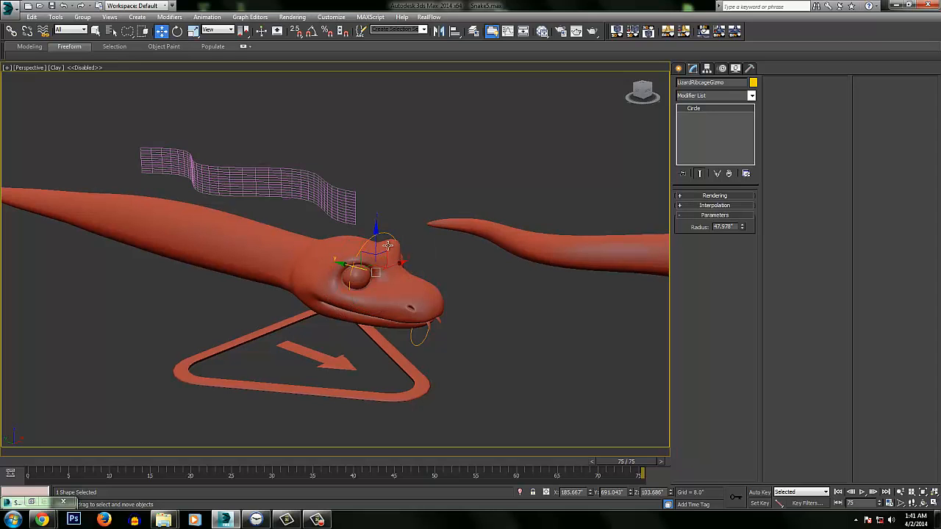
Unhide the CAT layer so the bones of the CAT snake are displayed
click(475, 32)
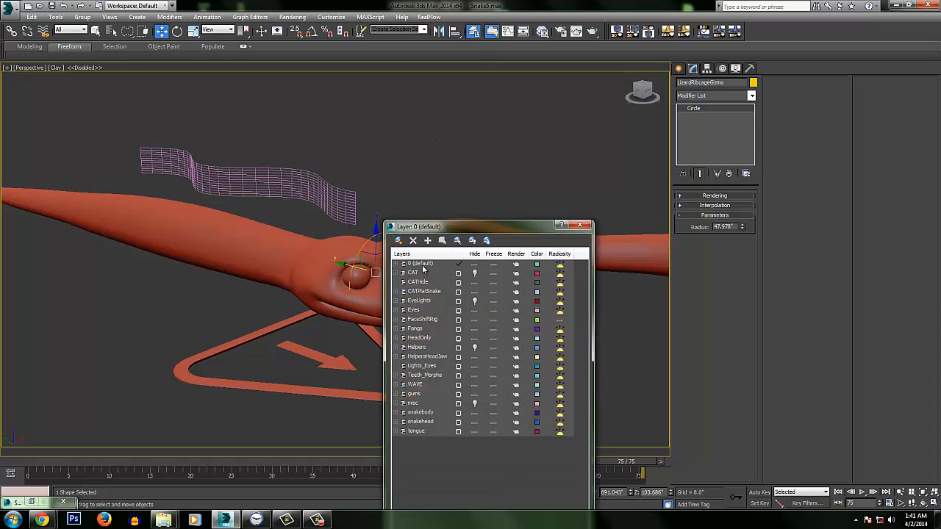
click(474, 273)
click(582, 226)
alt+middle_drag(360, 215, 320, 239)
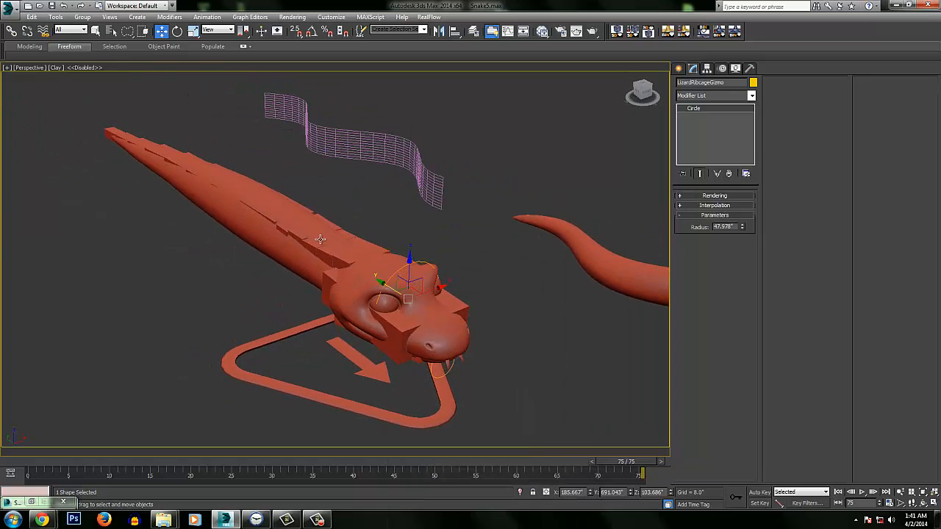
Switch the viewport shading to Shaded and inspect the colored CAT bones from head to tail
click(57, 68)
click(75, 89)
alt+middle_drag(352, 275, 390, 272)
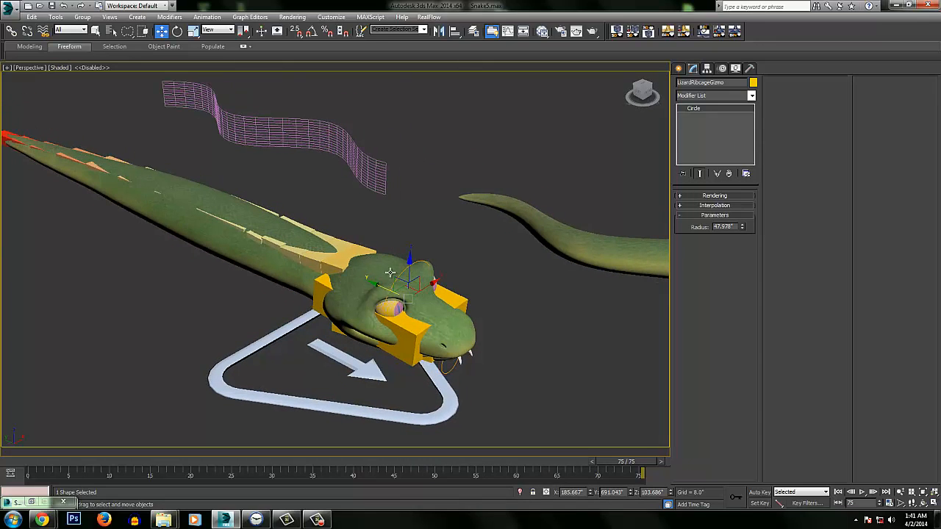
alt+middle_drag(319, 245, 254, 253)
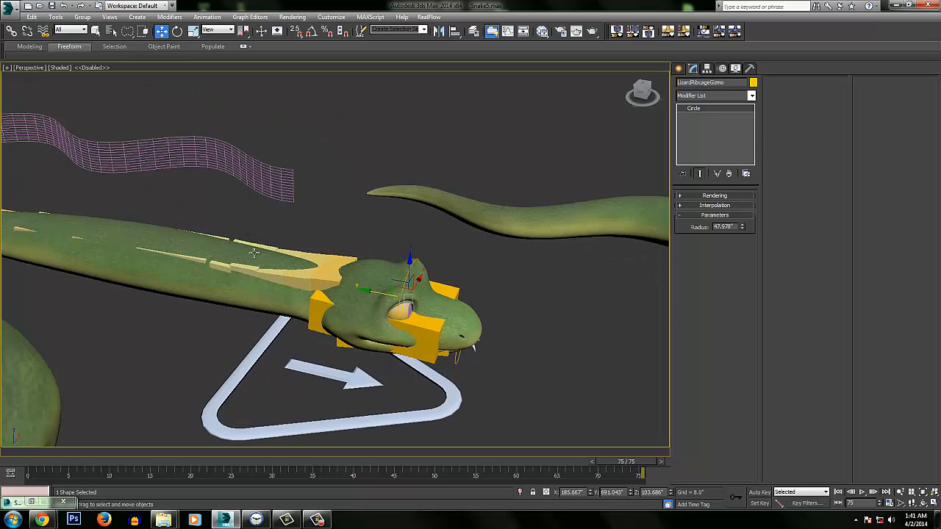
alt+middle_drag(425, 299, 350, 289)
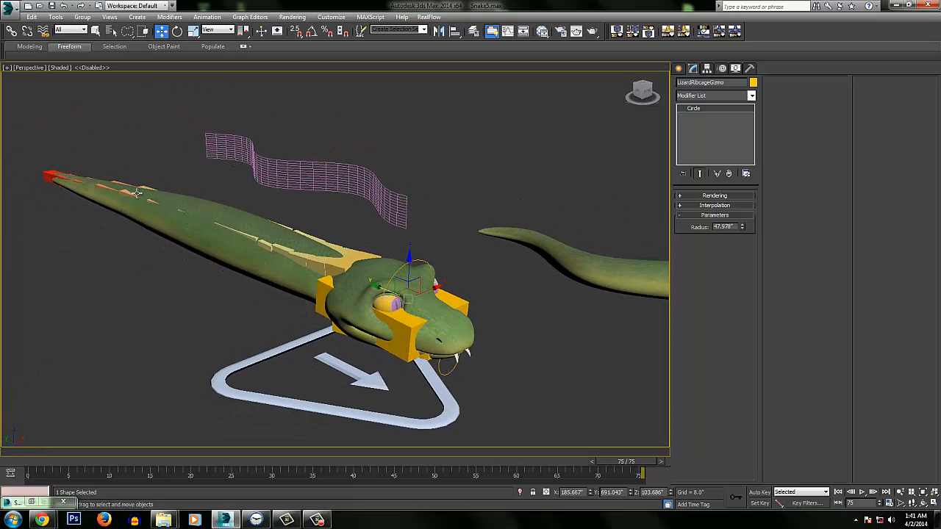
alt+middle_drag(168, 219, 103, 163)
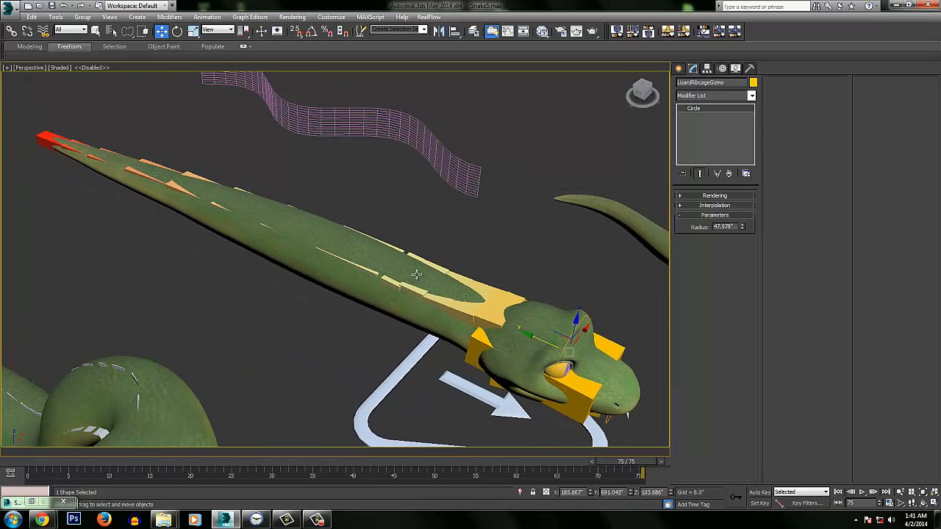
alt+middle_drag(416, 274, 350, 237)
Hide the CAT layer again, leaving the snake mesh and its control gizmos displayed
click(474, 31)
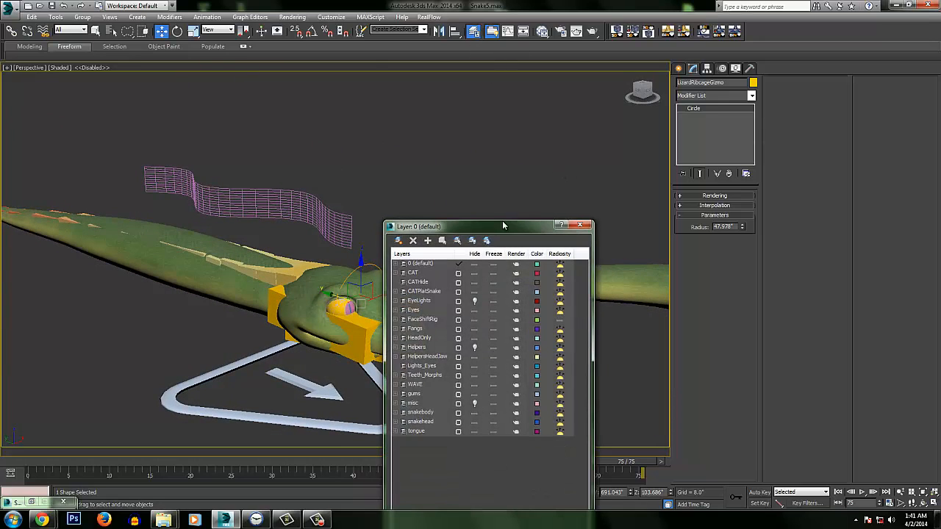
click(474, 276)
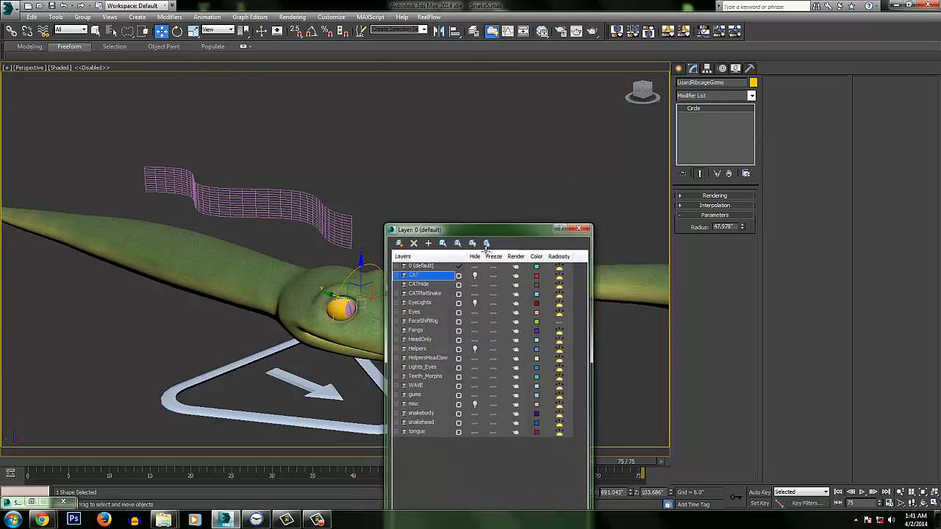
click(580, 225)
alt+middle_drag(363, 266, 361, 256)
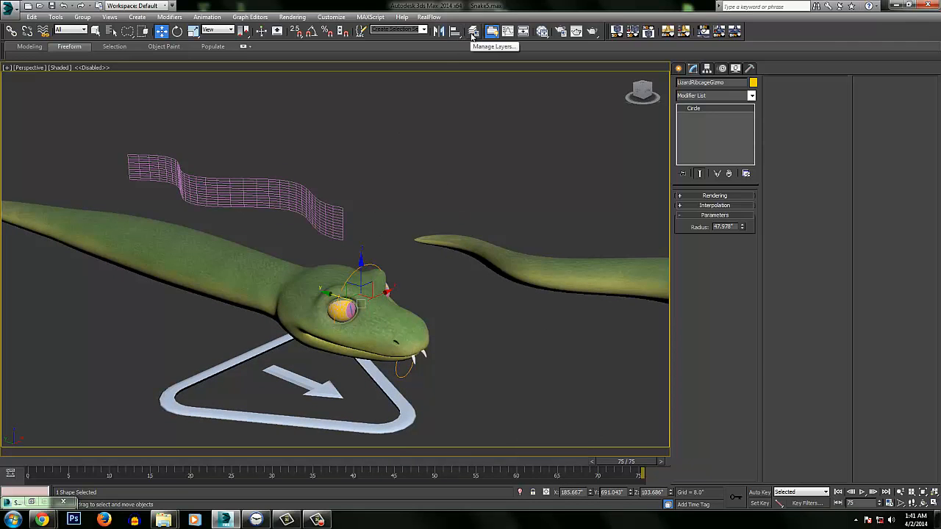
Raise the circular head gizmo to lift the snake's neck and rotate it to about -155° on Z
mouse_move(379, 257)
alt+middle_down()
mouse_move(364, 164)
mouse_move(375, 221)
mouse_move(361, 252)
mouse_move(326, 93)
mouse_move(360, 155)
mouse_move(316, 266)
mouse_move(382, 222)
mouse_move(331, 173)
mouse_move(360, 226)
mouse_move(357, 213)
mouse_move(376, 212)
mouse_move(272, 316)
mouse_move(369, 277)
mouse_move(383, 247)
mouse_move(374, 239)
alt+middle_up()
scroll(382, 173, up, 6)
middle_drag(395, 189, 384, 244)
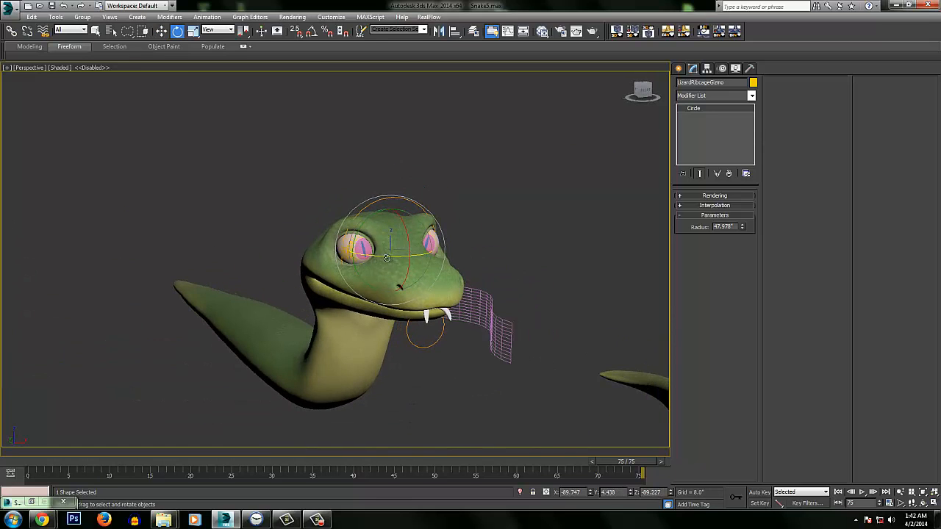
drag(388, 256, 331, 246)
Compare the raised CAT snake's pose with the neighboring snake posed with individual bones
middle_drag(353, 231, 496, 200)
scroll(485, 220, down, 3)
alt+middle_drag(341, 414, 166, 285)
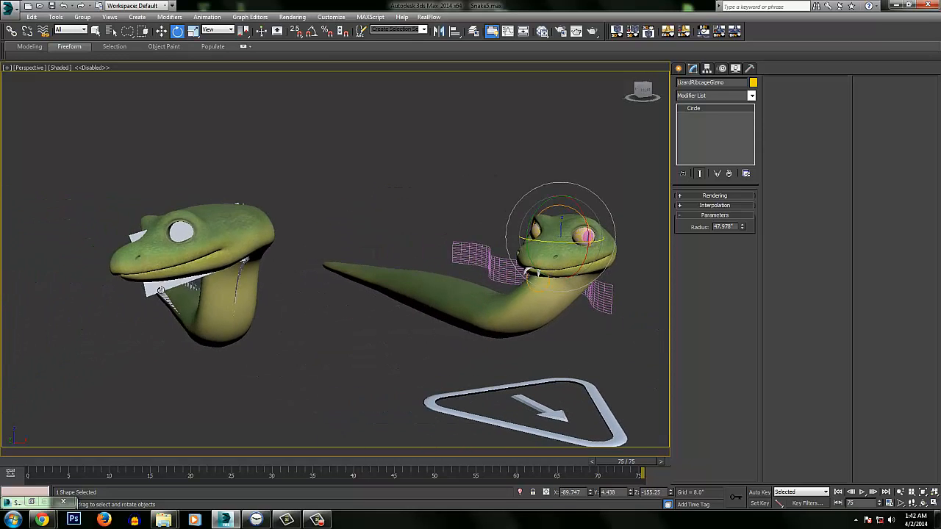
click(161, 289)
drag(253, 241, 227, 227)
middle_drag(449, 219, 383, 246)
ctrl+alt+middle_drag(382, 246, 304, 227)
click(297, 175)
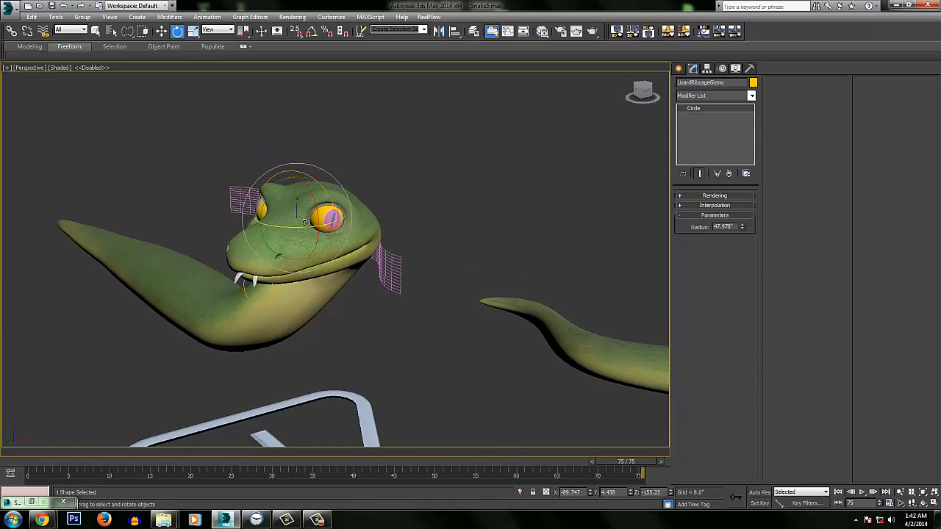
Rotate the head gizmo to about -82.6° on Z and review the head and neck from the side
drag(290, 229, 338, 213)
alt+middle_drag(339, 213, 409, 234)
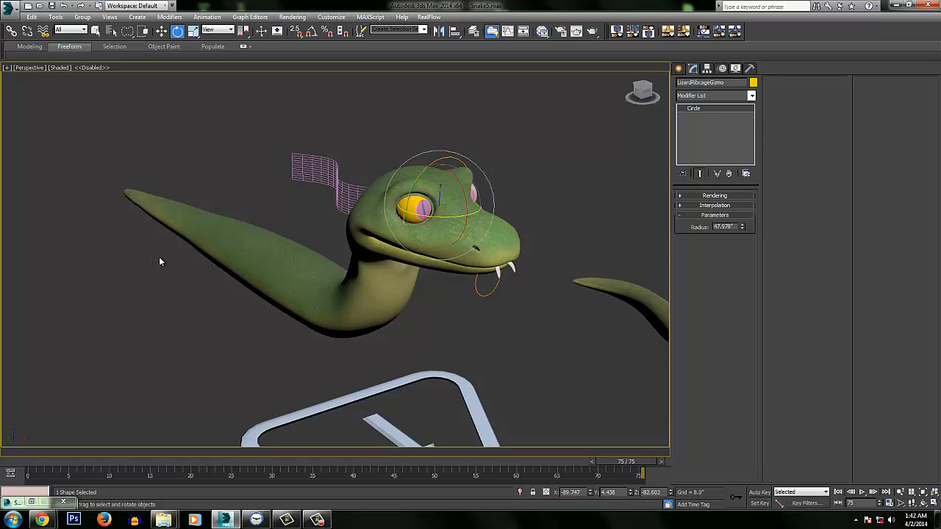
alt+middle_drag(320, 230, 373, 210)
alt+middle_drag(285, 291, 550, 250)
alt+middle_drag(456, 193, 383, 197)
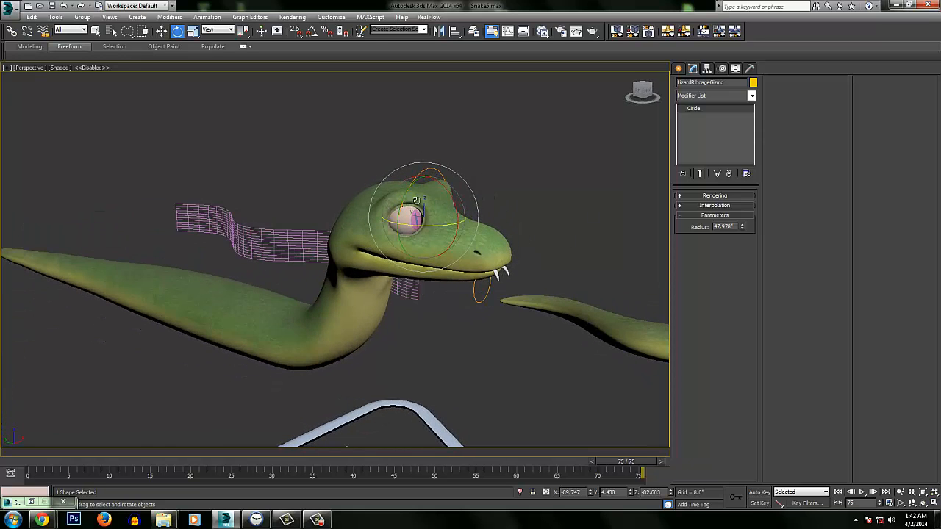
Unhide the CAT layer to show the bones inside the raised snake
click(473, 30)
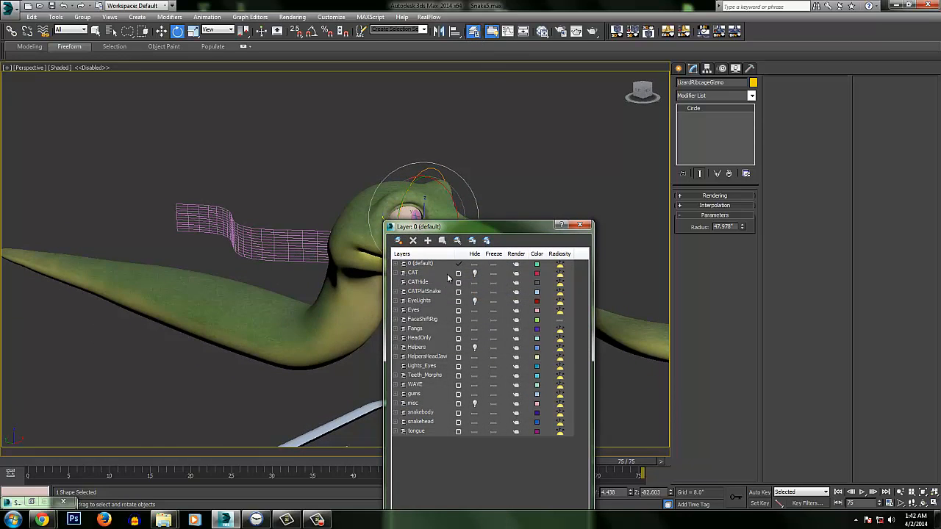
click(474, 274)
click(580, 225)
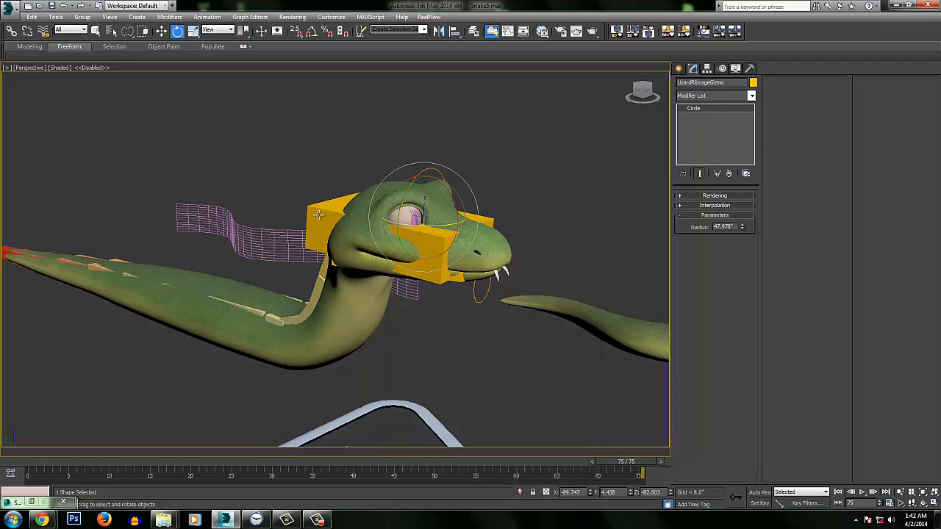
Try to rotate the SnakeRibcage hub inside the raised snake's head and undo the rotation
click(379, 214)
alt+middle_drag(379, 214, 390, 208)
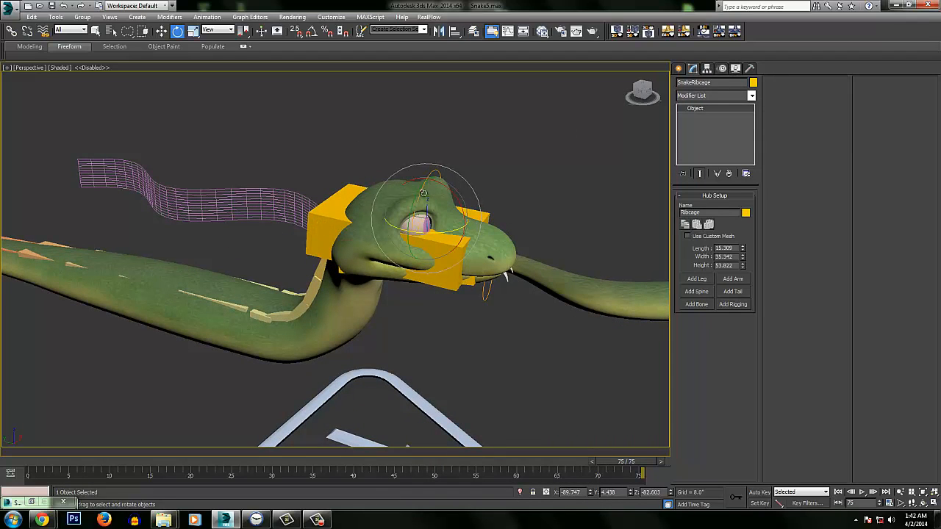
alt+middle_drag(424, 193, 403, 270)
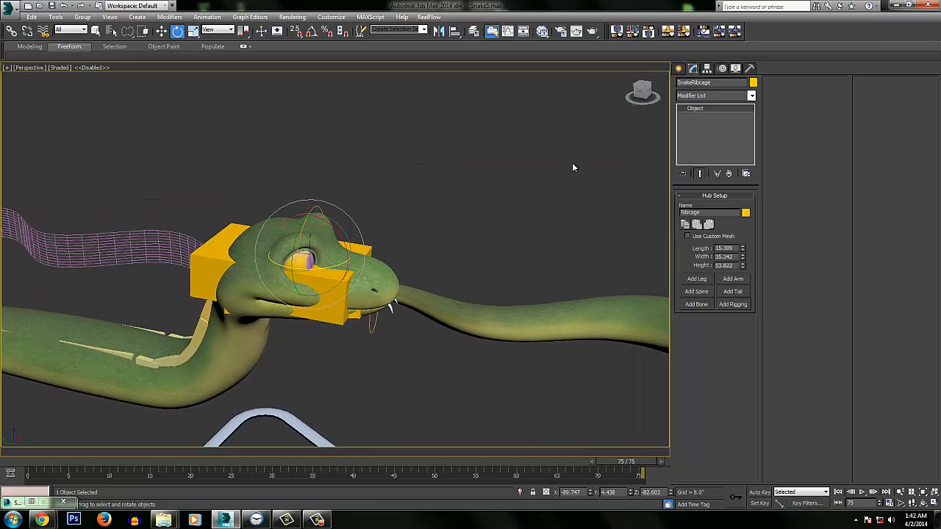
middle_drag(491, 213, 579, 205)
mouse_move(315, 269)
alt+middle_down()
mouse_move(322, 235)
mouse_move(315, 266)
alt+middle_up()
alt+middle_drag(407, 234, 422, 252)
drag(422, 253, 381, 253)
key(ctrl+z)
Hide the CAT layer so only the raised snake's skin and head gizmos show, and close the layer manager
middle_drag(265, 262, 287, 269)
scroll(355, 348, down, 2)
middle_drag(358, 348, 297, 350)
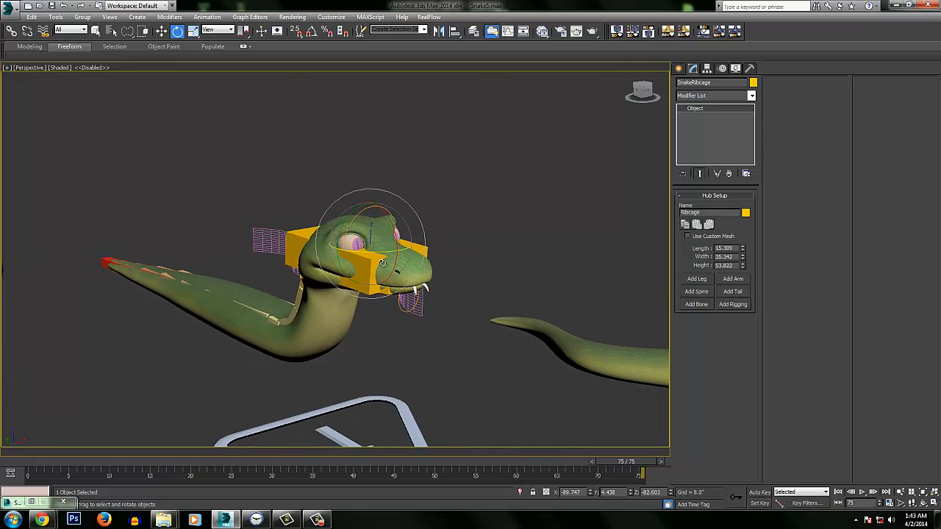
click(473, 30)
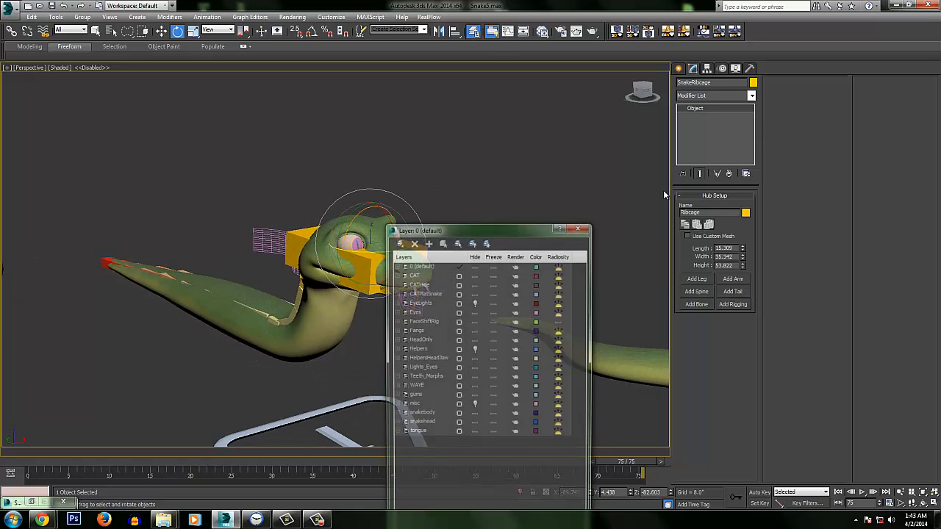
click(474, 274)
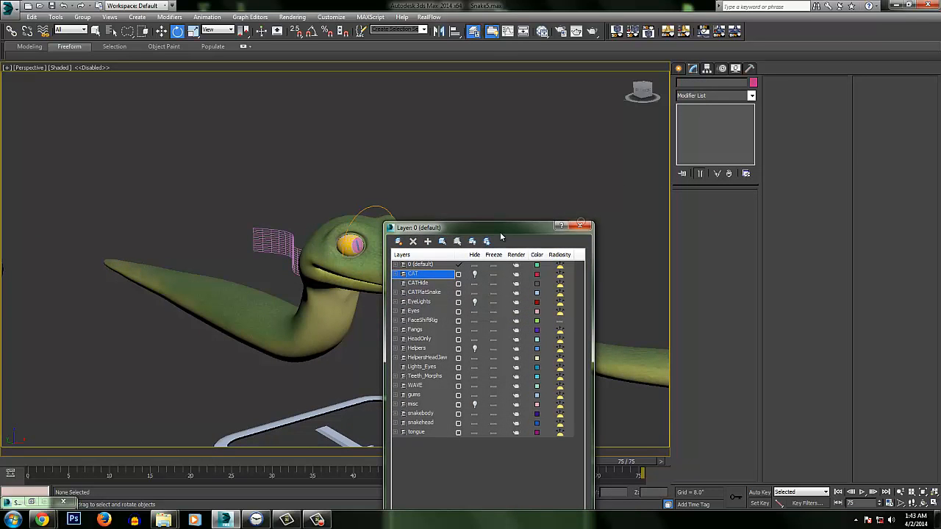
click(580, 226)
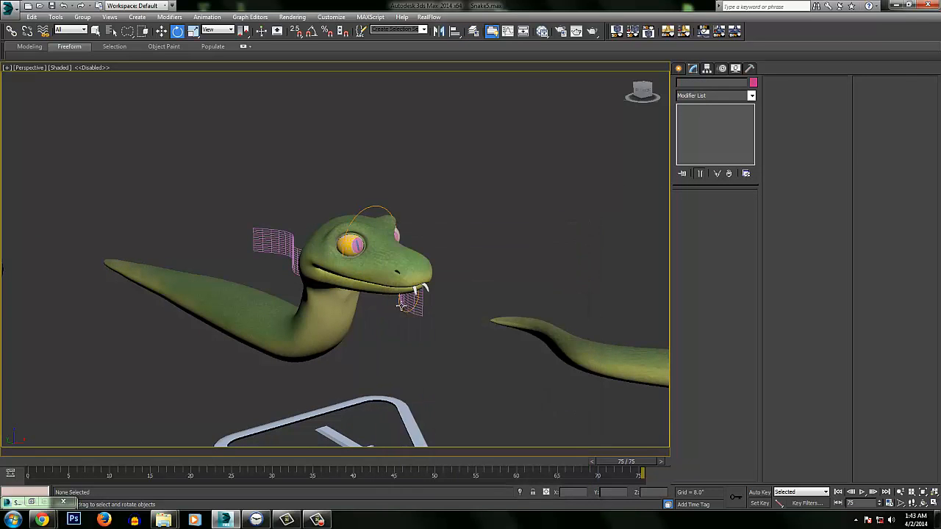
Try rotating the circular jaw gizmo below the raised snake's mouth and undo the rotation
click(402, 305)
alt+middle_drag(402, 305, 384, 194)
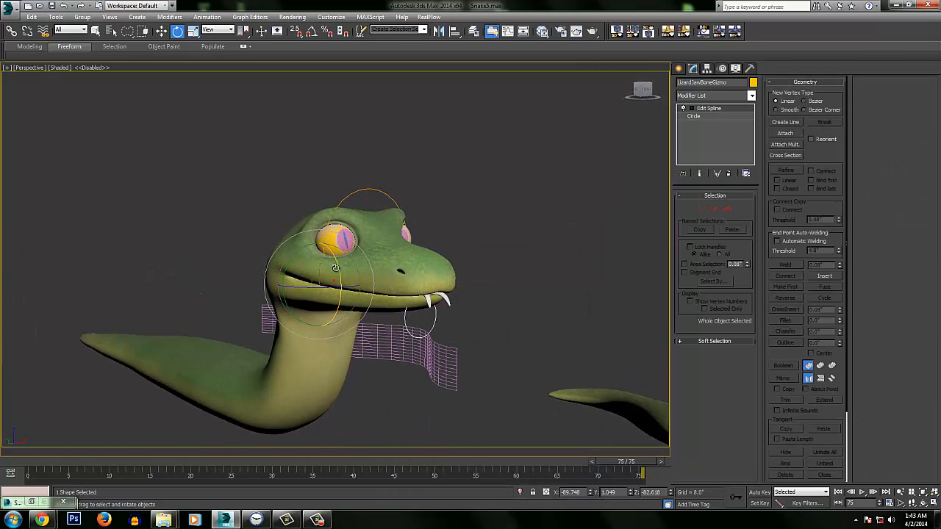
drag(336, 267, 341, 290)
alt+middle_drag(342, 288, 401, 261)
key(ctrl+z)
Select the raised snake's mesh and show the channel list of its Morpher modifier
scroll(427, 234, down, 4)
alt+middle_drag(274, 244, 333, 277)
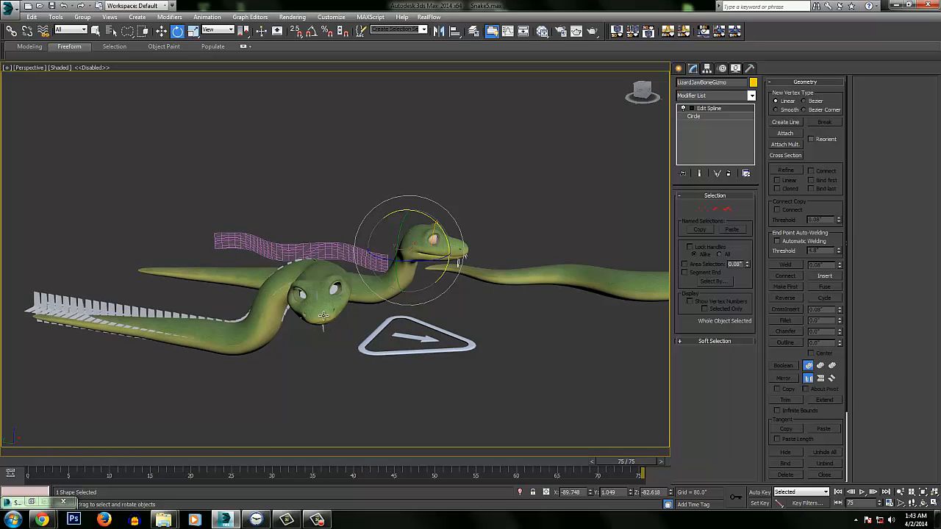
middle_drag(443, 214, 406, 235)
scroll(380, 287, up, 6)
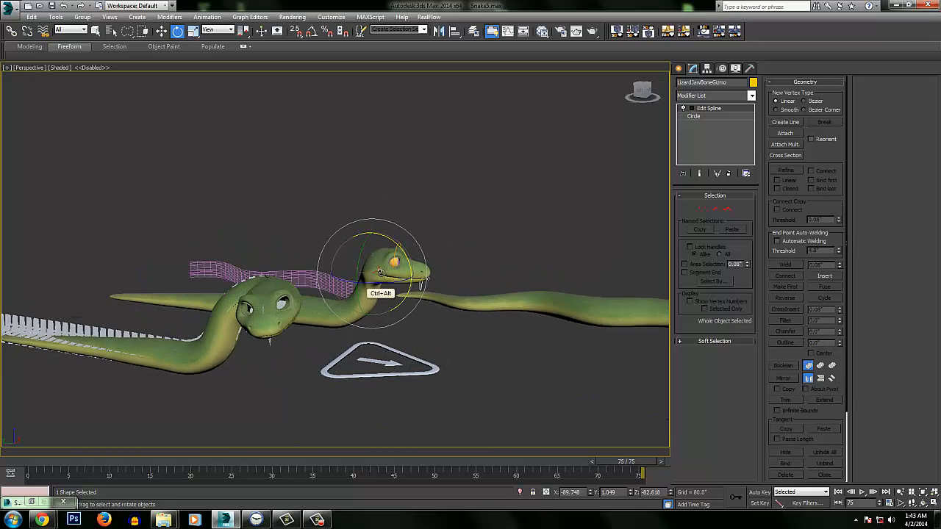
scroll(433, 229, up, 5)
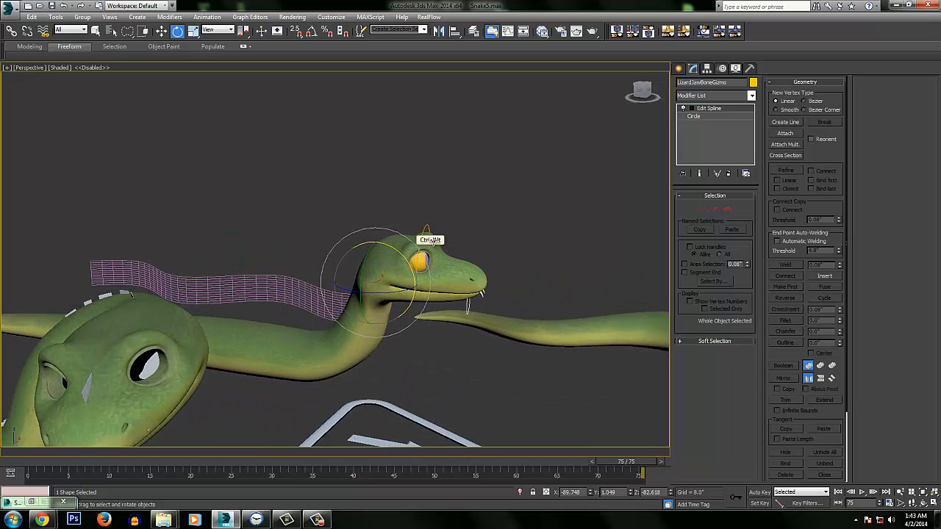
click(434, 229)
click(409, 258)
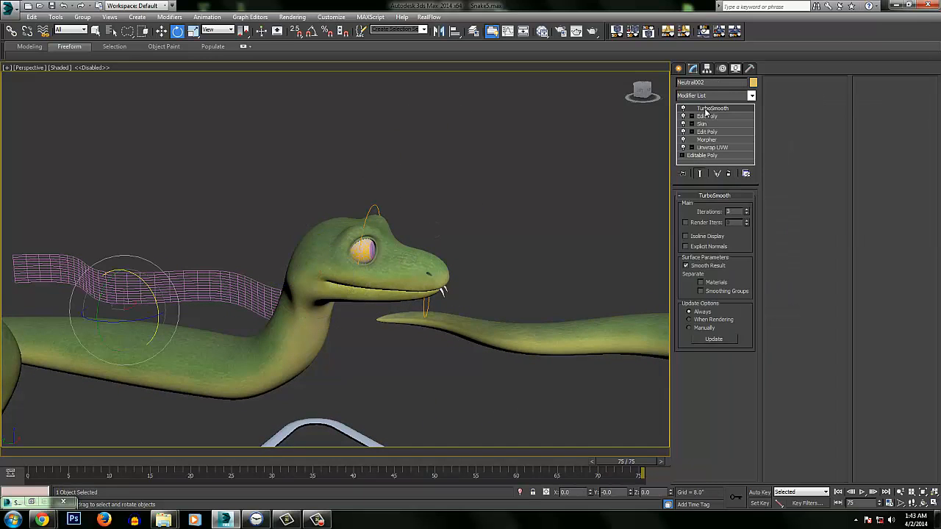
click(706, 139)
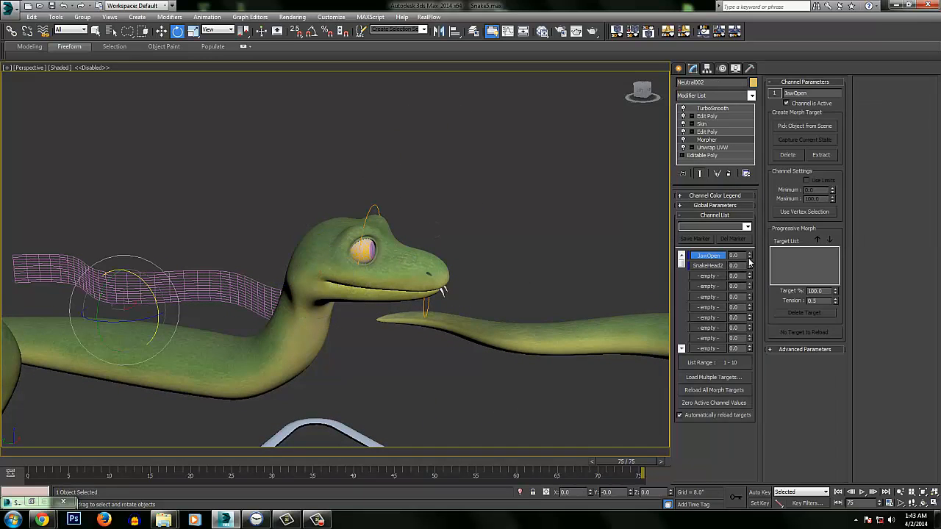
Open the snake's mouth with the JawOpen morph at 54, review it from the side, and reset the channel to 0
mouse_move(749, 259)
mouse_down()
mouse_move(738, 195)
mouse_move(735, 257)
mouse_up()
drag(750, 259, 748, 243)
alt+middle_drag(479, 290, 388, 267)
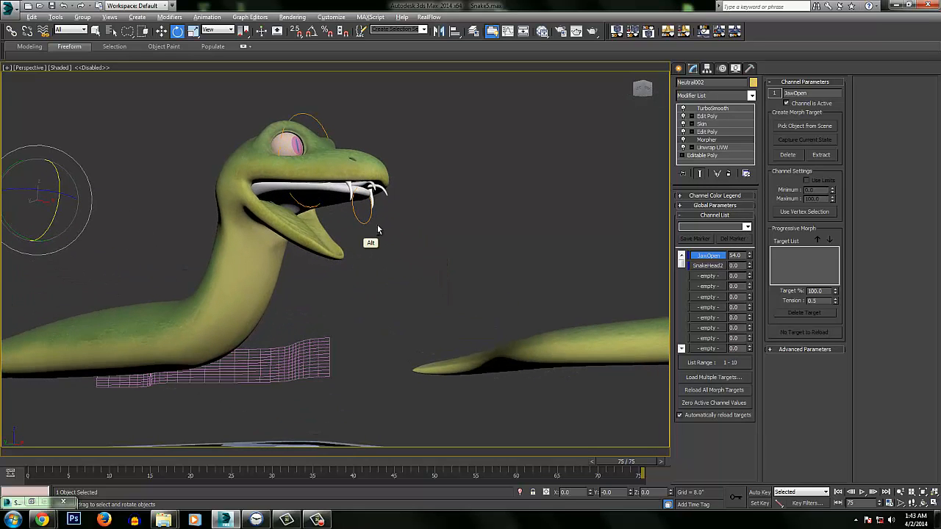
alt+middle_drag(378, 228, 426, 243)
drag(749, 258, 745, 285)
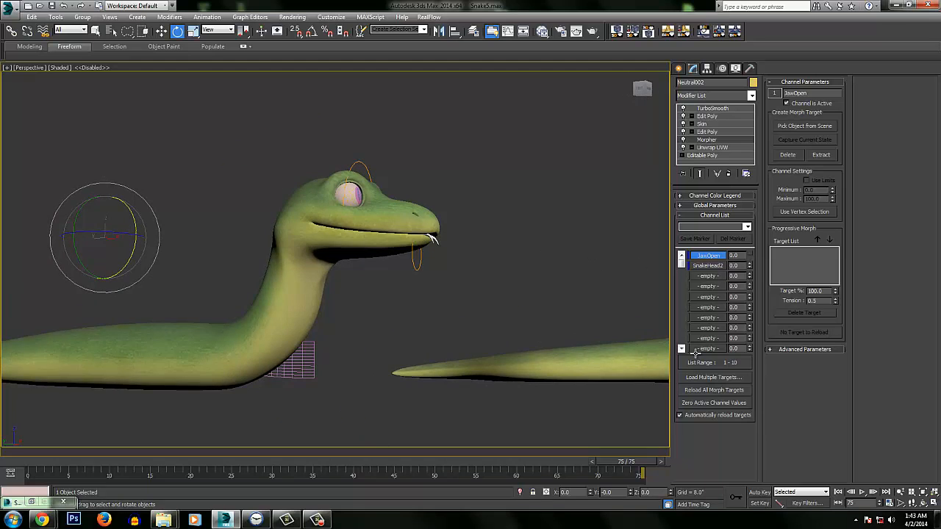
Compare the snake posed with individual bones, the raised CAT snake and the flat wavy snake from several angles
scroll(316, 364, down, 4)
middle_drag(286, 360, 374, 395)
scroll(313, 266, down, 2)
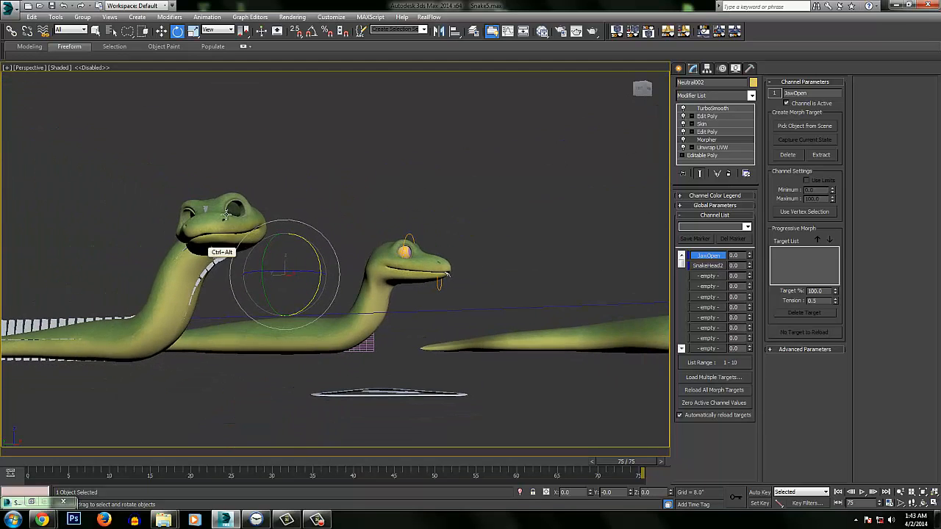
alt+middle_drag(223, 242, 472, 69)
ctrl+alt+middle_drag(435, 206, 476, 199)
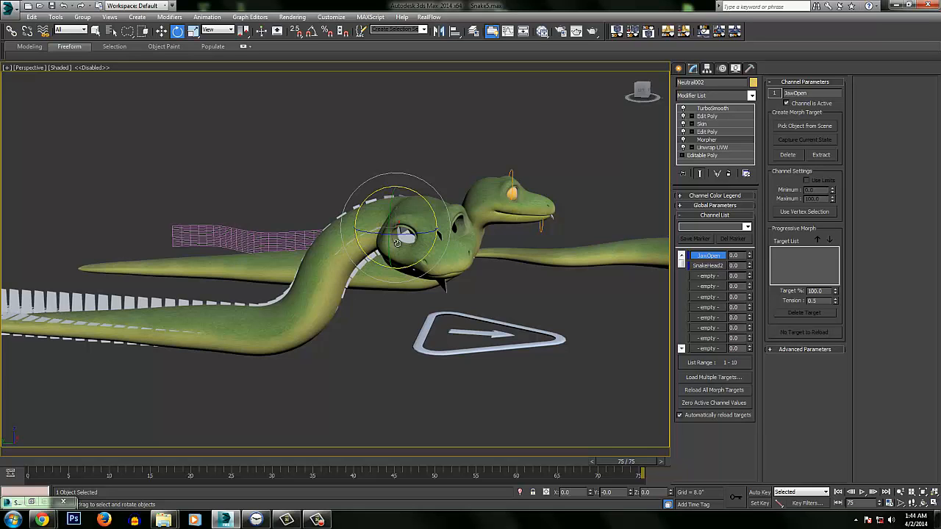
key(alt)
mouse_move(448, 210)
alt+middle_down()
mouse_move(414, 246)
mouse_move(398, 316)
alt+middle_up()
ctrl+alt+middle_drag(405, 242, 411, 378)
ctrl+alt+middle_drag(463, 243, 465, 395)
ctrl+alt+middle_drag(497, 220, 476, 391)
middle_drag(477, 298, 427, 248)
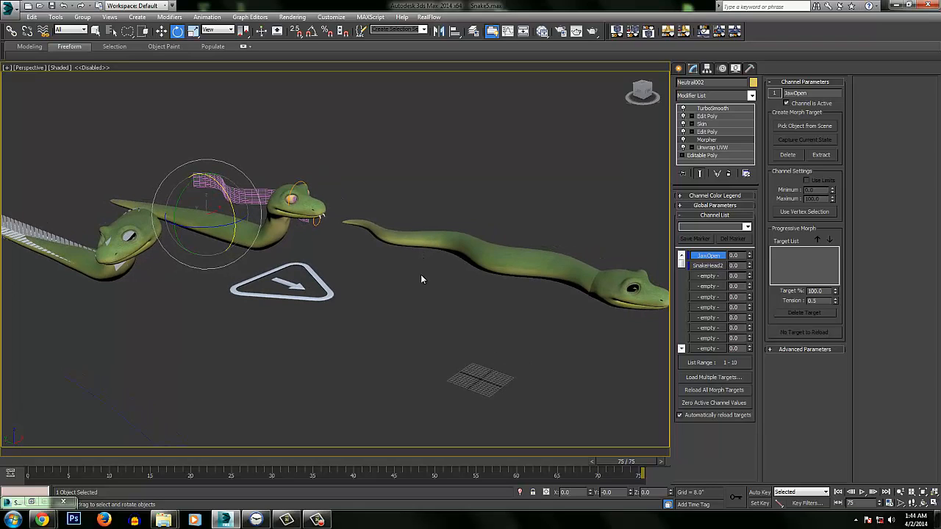
Clear the selection and review all the snake rigs together from the side and from behind
click(420, 278)
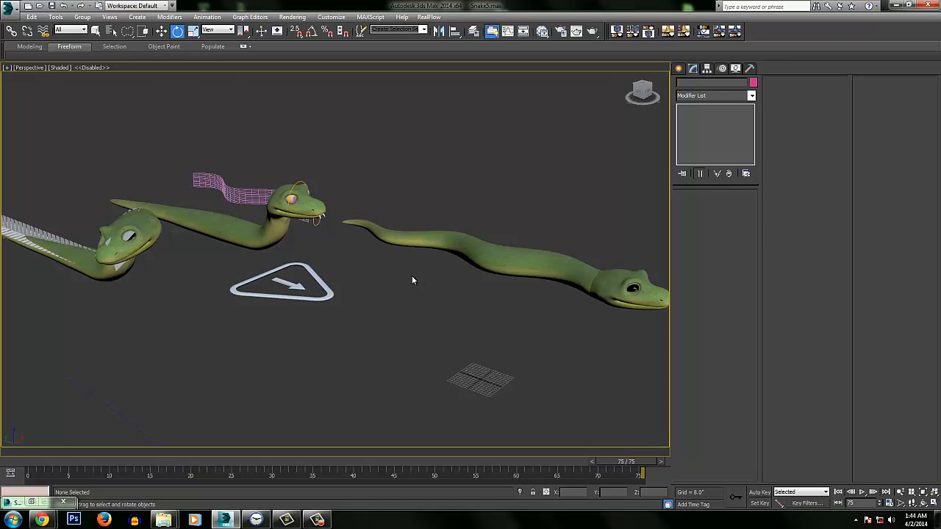
alt+middle_drag(446, 272, 428, 249)
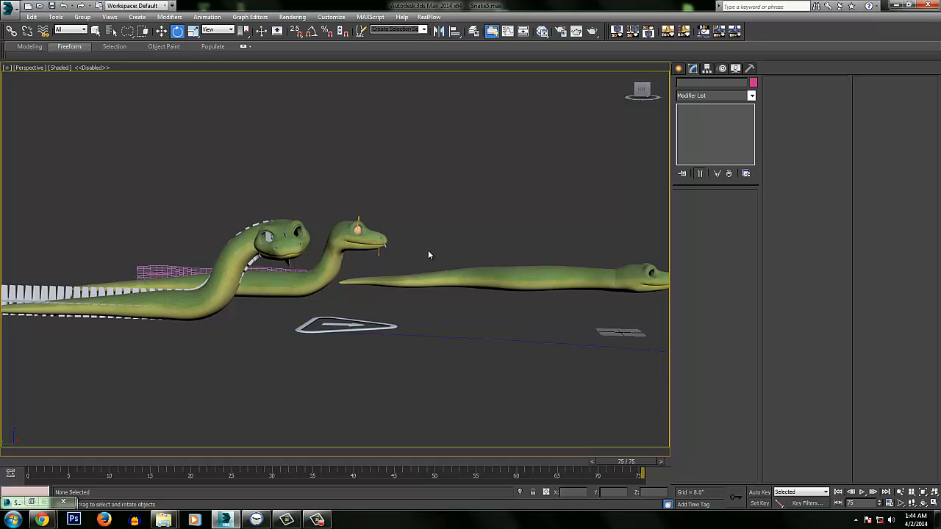
alt+middle_drag(394, 255, 514, 234)
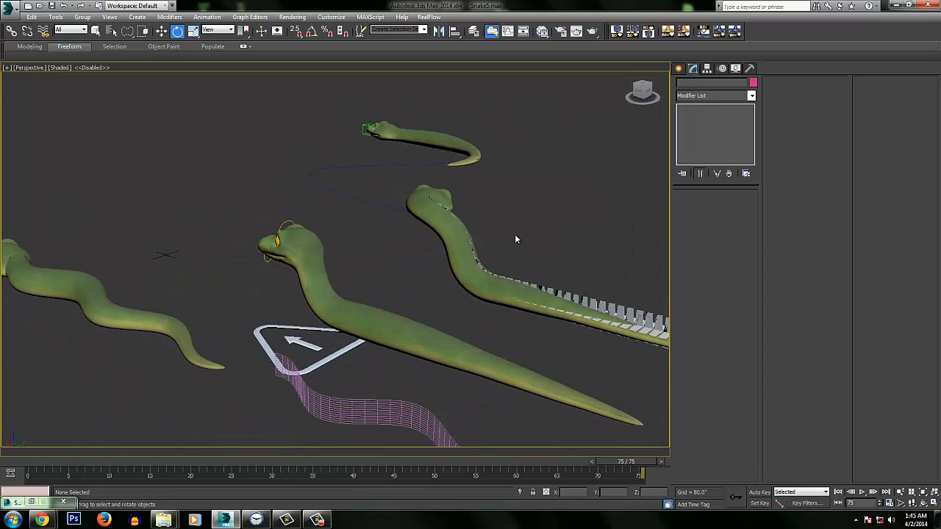
click(317, 520)
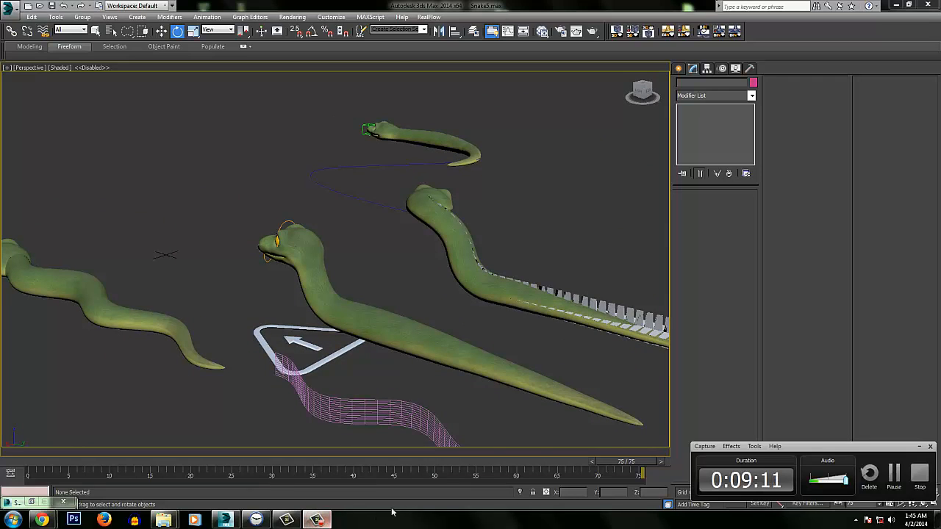